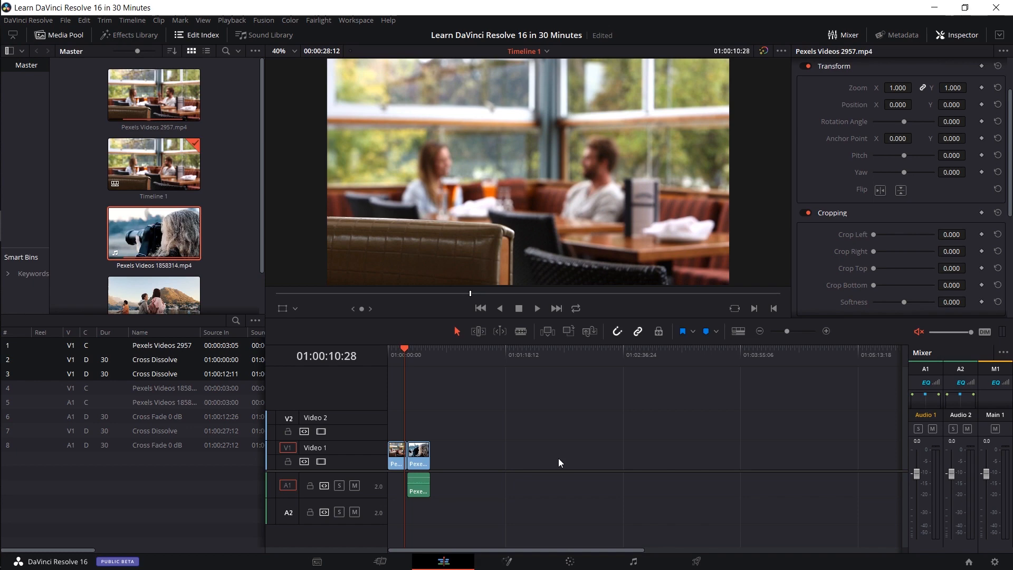
{"action": "scroll", "coordinate": [255, 204], "scroll_direction": "down", "scroll_amount": 3}
{"action": "scroll", "coordinate": [269, 205], "scroll_direction": "up", "scroll_amount": 3}
{"action": "scroll", "coordinate": [272, 208], "scroll_direction": "down", "scroll_amount": 2}
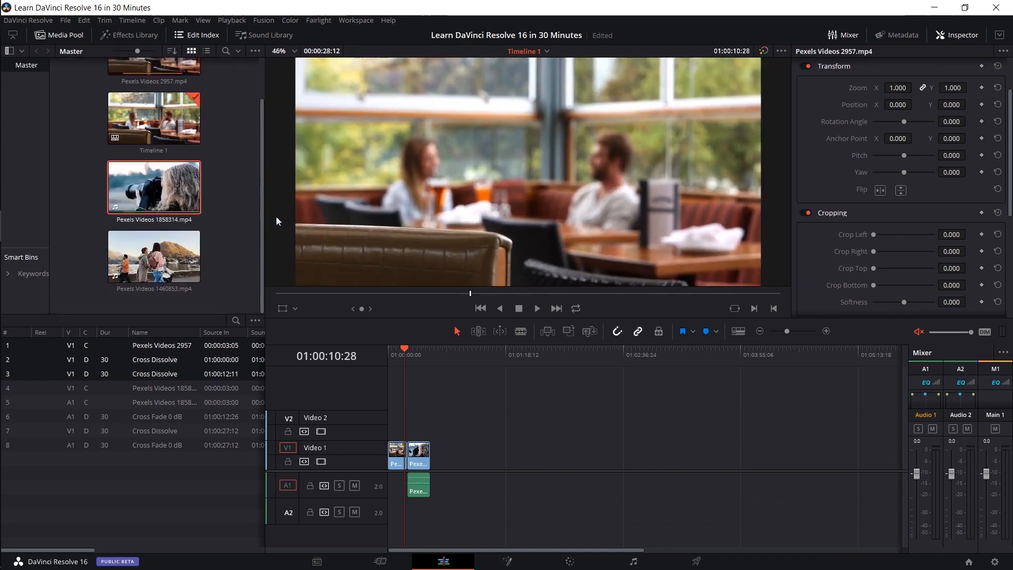
{"action": "scroll", "coordinate": [243, 160], "scroll_direction": "up", "scroll_amount": 1}
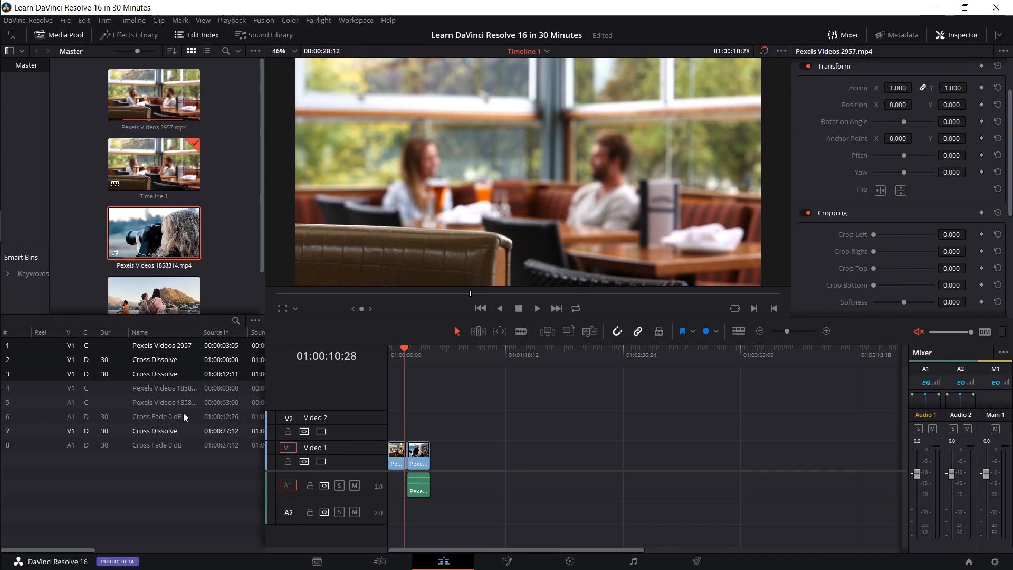
- Jump the playhead to several timeline events, including cross dissolves and clip starts, using the entries in the edit index
{"action": "left_click", "coordinate": [173, 361]}
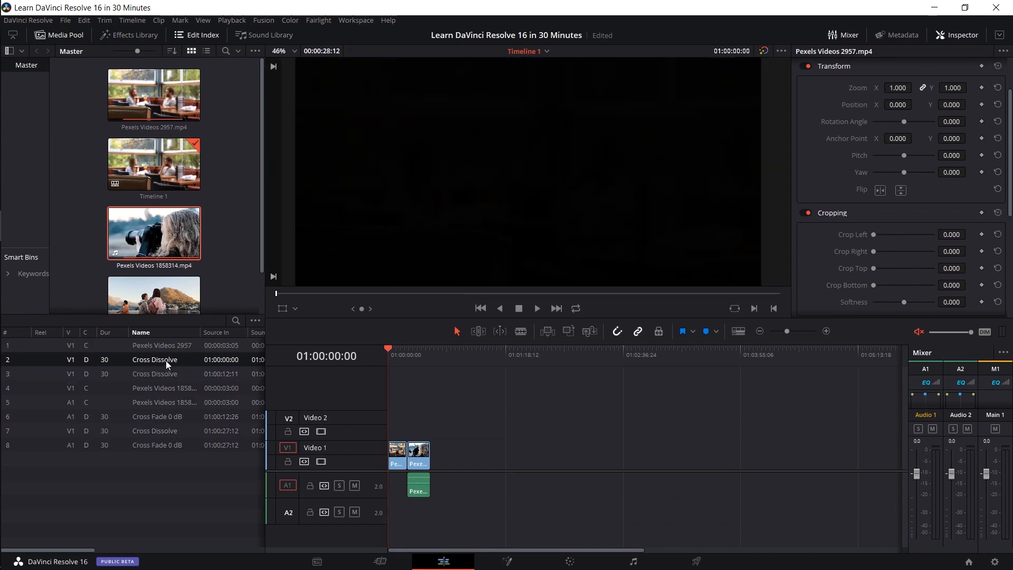
{"action": "left_click", "coordinate": [171, 375]}
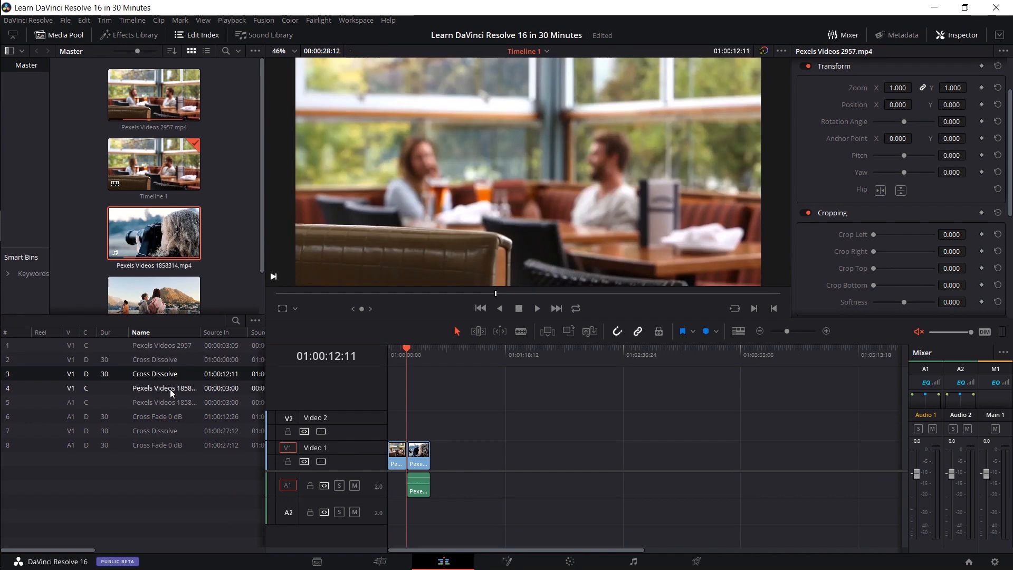
{"action": "left_click", "coordinate": [170, 388]}
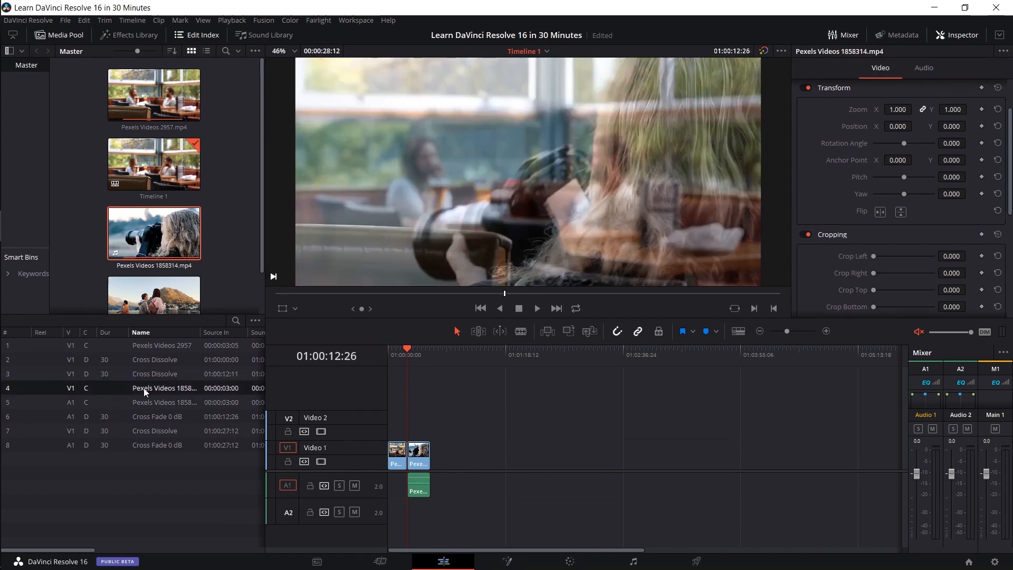
{"action": "left_click", "coordinate": [185, 349]}
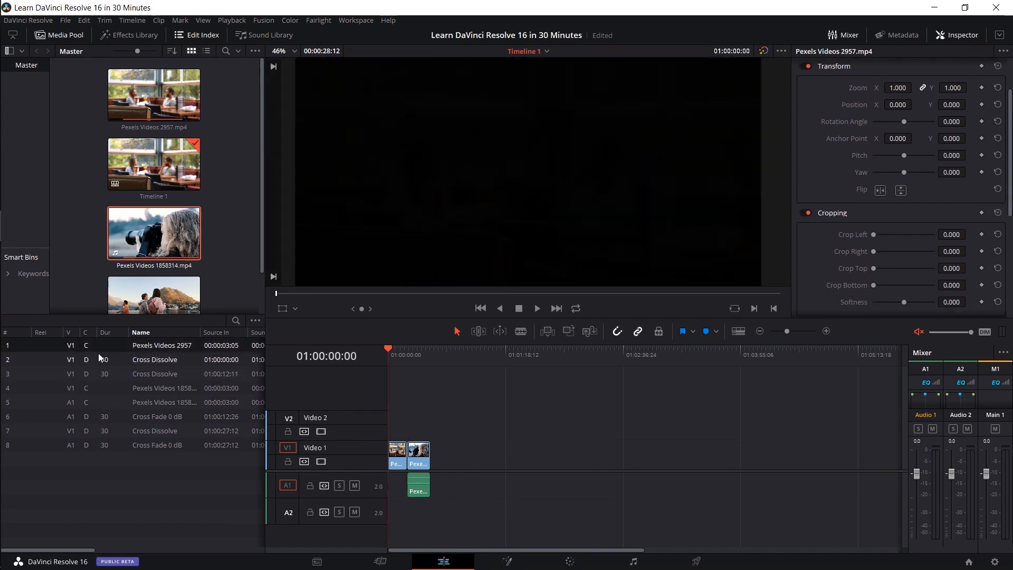
{"action": "left_click", "coordinate": [117, 442]}
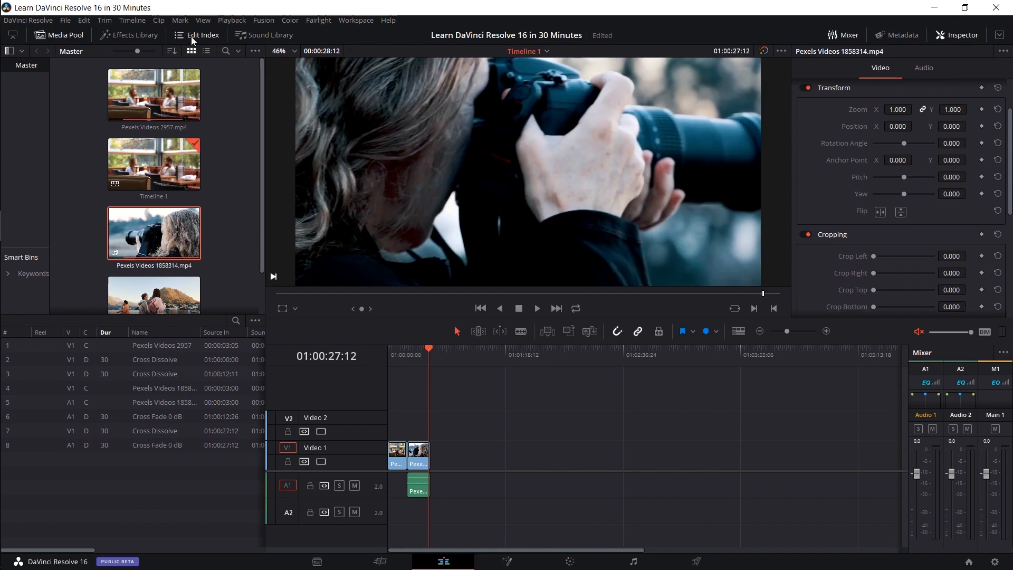
- Show the effects library instead of the edit index and compare it with the Cut page's transitions and effects
{"action": "left_click", "coordinate": [191, 36]}
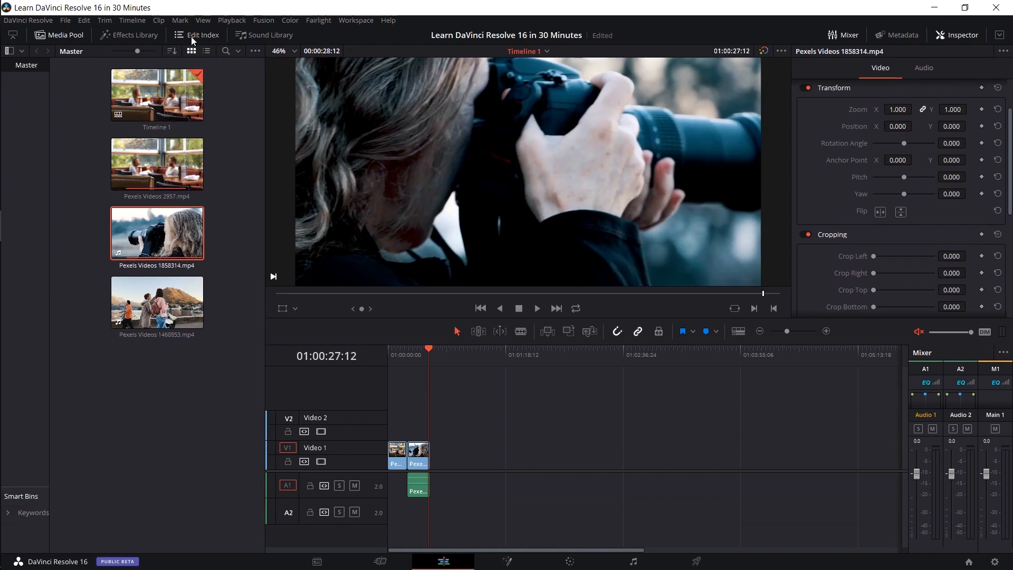
{"action": "left_click", "coordinate": [145, 39]}
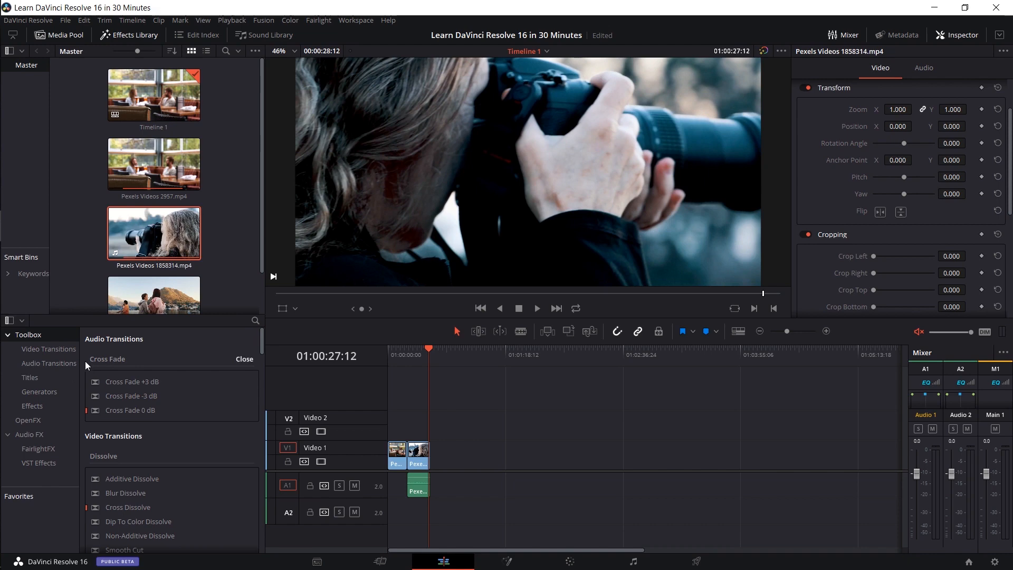
{"action": "left_click", "coordinate": [392, 563]}
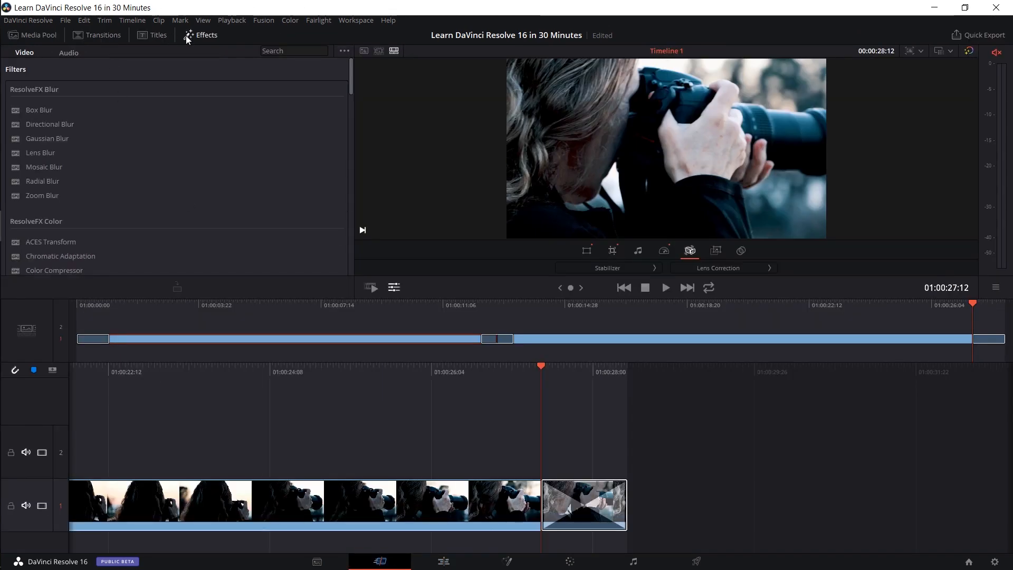
{"action": "left_click", "coordinate": [100, 36]}
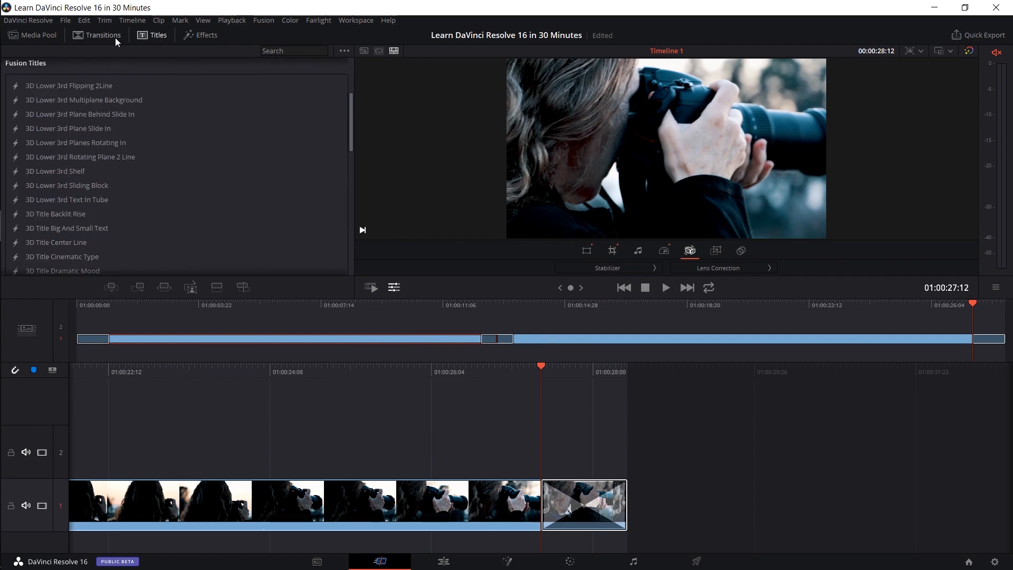
{"action": "left_click", "coordinate": [212, 38]}
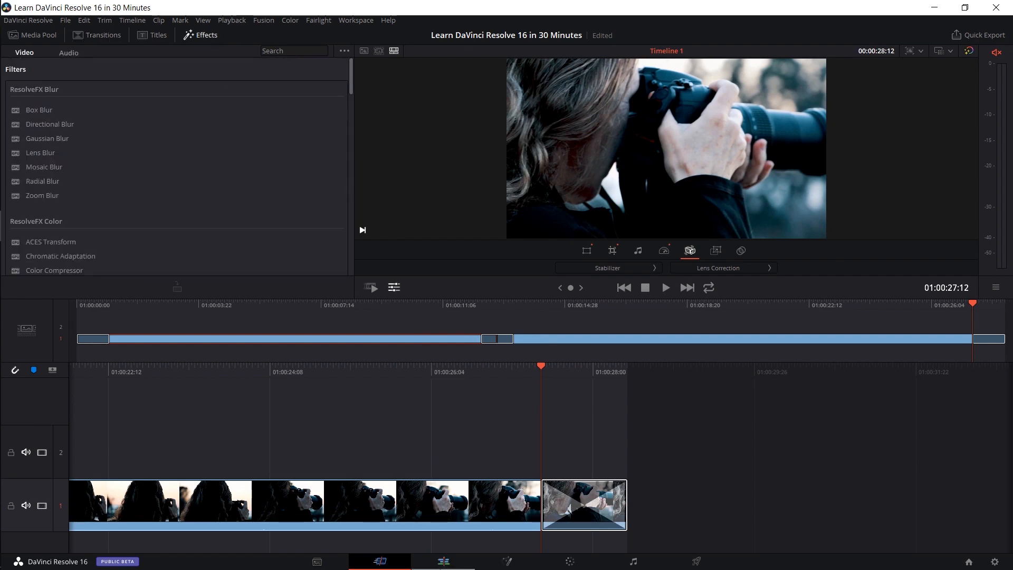
{"action": "left_click", "coordinate": [443, 561]}
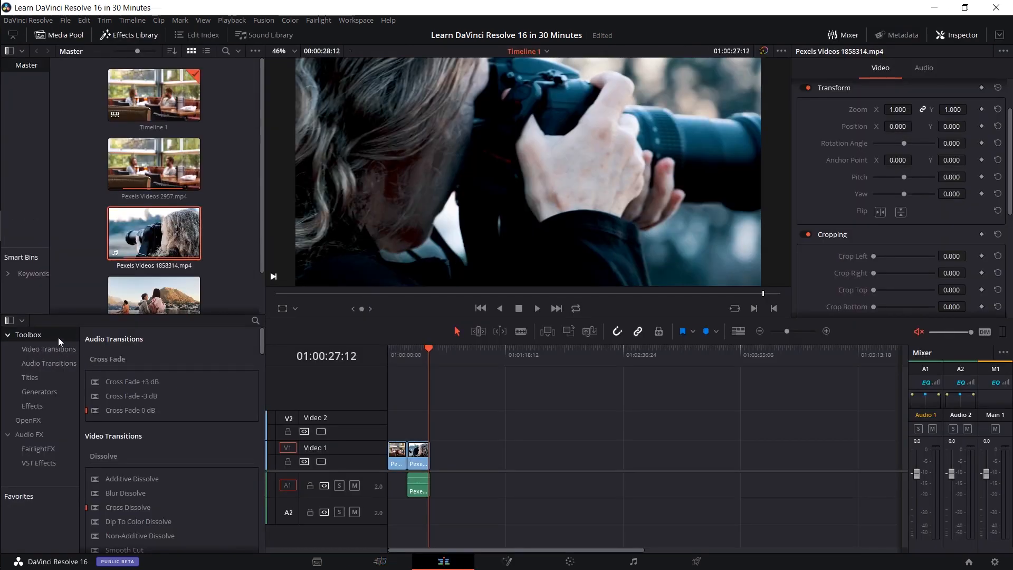
- Examine the toolbox's video transitions, audio transitions, titles and effects, including Adjustment Clip and Fusion Composition
{"action": "left_click", "coordinate": [54, 350]}
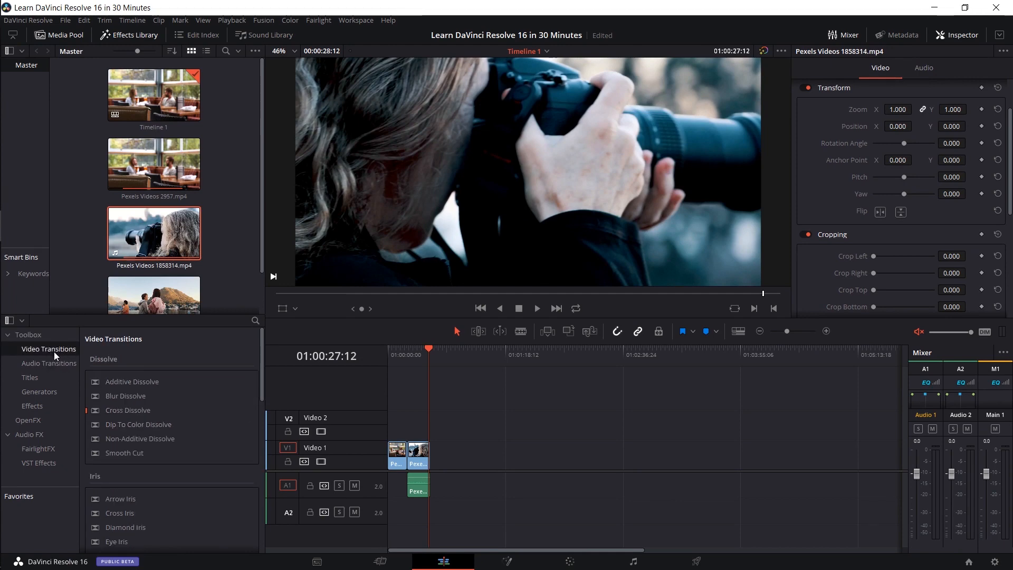
{"action": "left_click", "coordinate": [59, 364]}
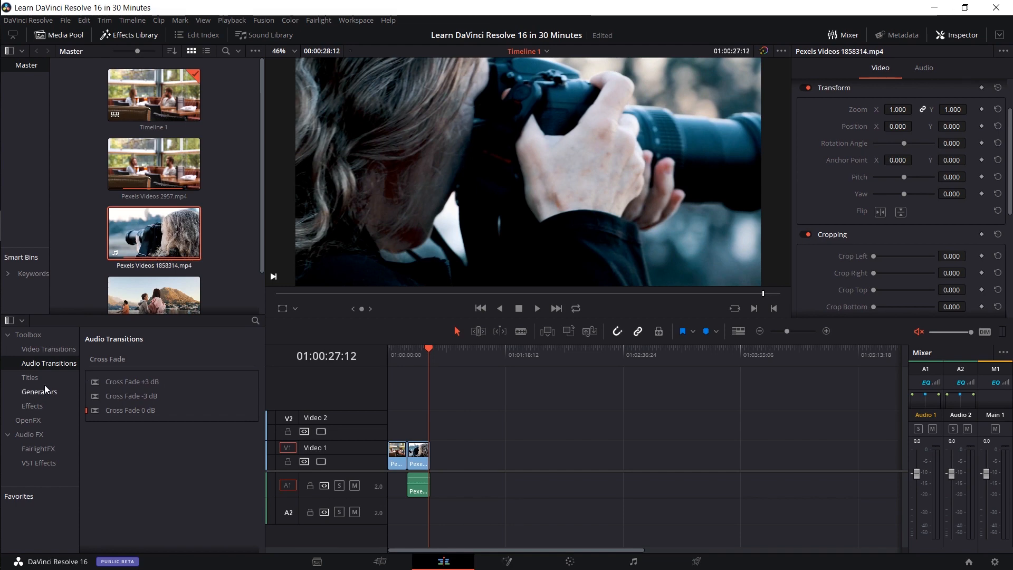
{"action": "left_click", "coordinate": [59, 378]}
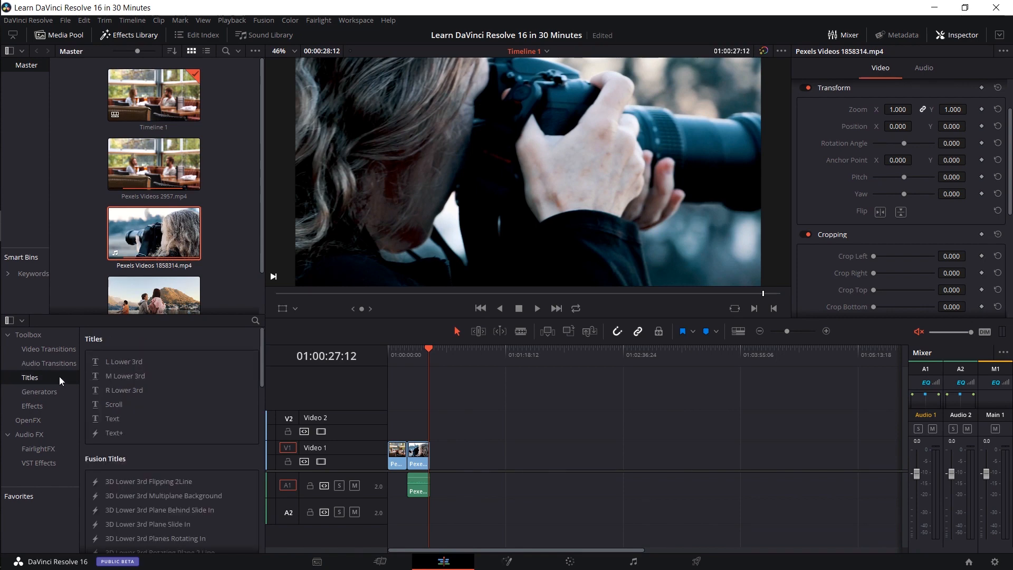
{"action": "scroll", "coordinate": [191, 433], "scroll_direction": "down", "scroll_amount": 15}
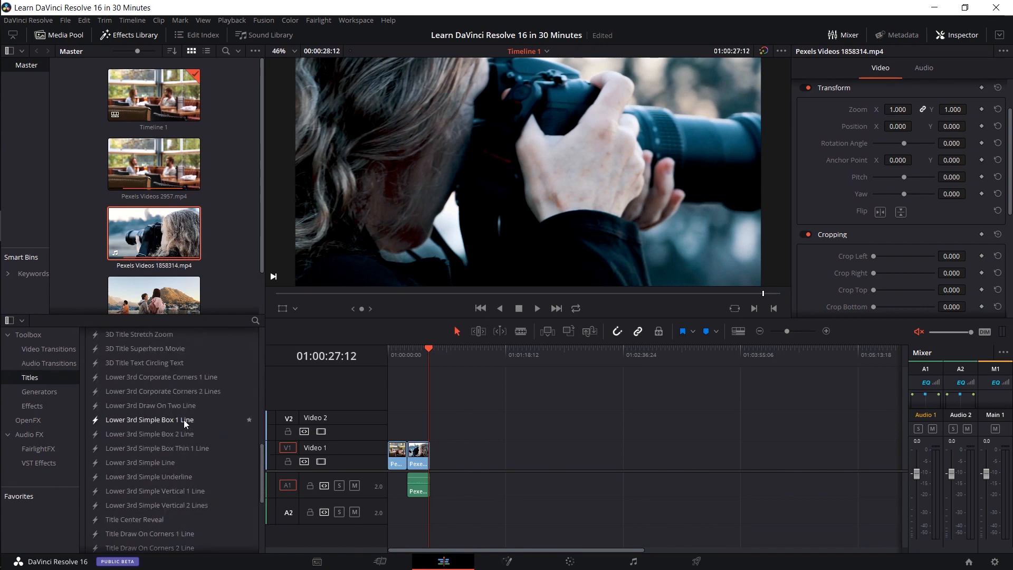
{"action": "scroll", "coordinate": [185, 420], "scroll_direction": "up", "scroll_amount": 10}
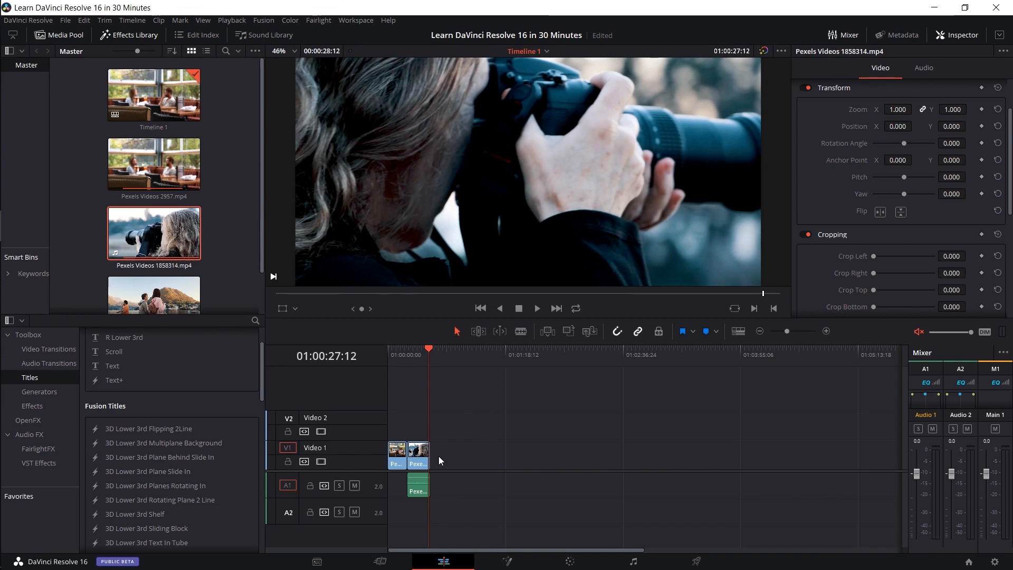
{"action": "left_click", "coordinate": [49, 407]}
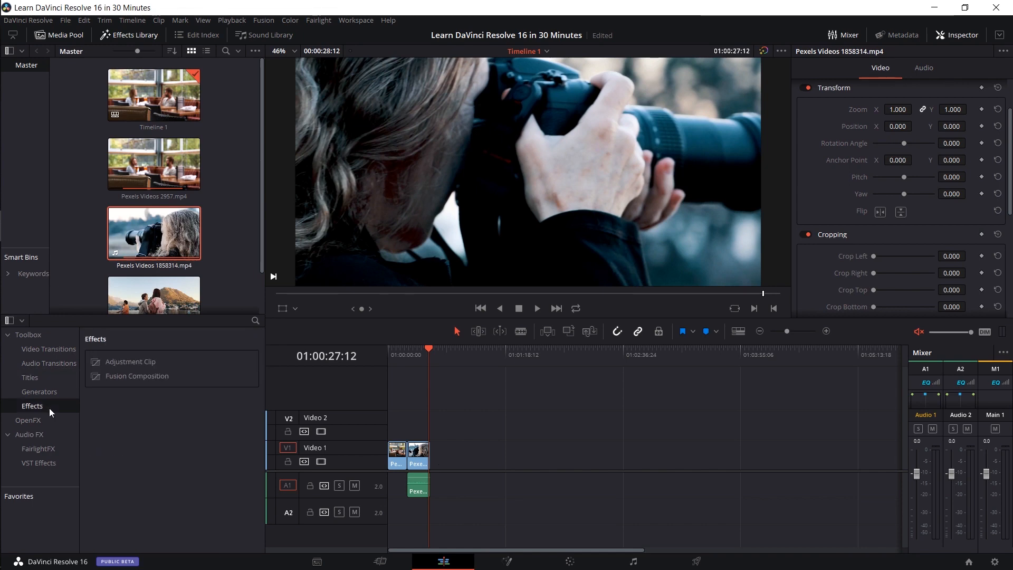
{"action": "left_click", "coordinate": [121, 381]}
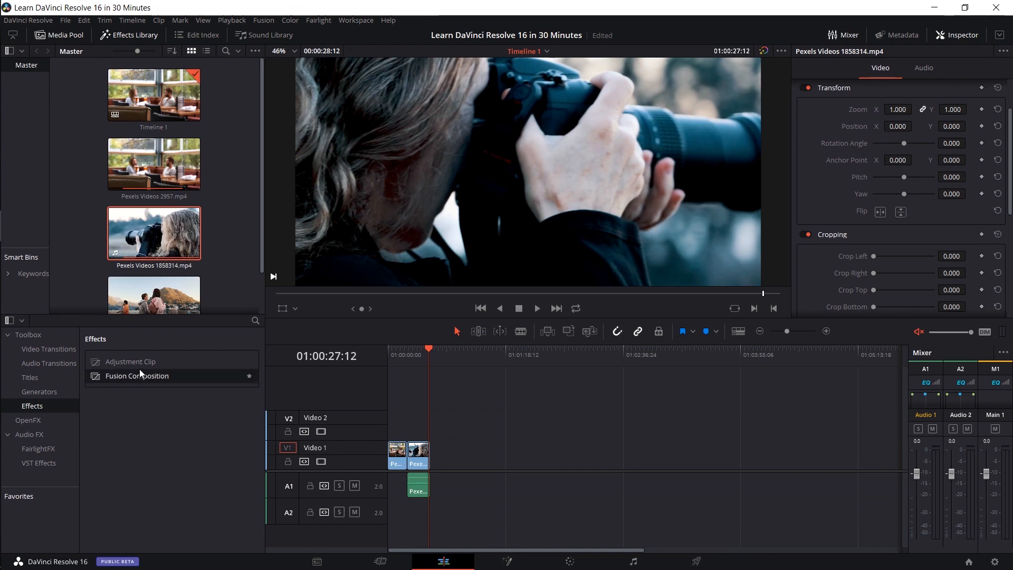
{"action": "left_click", "coordinate": [146, 362]}
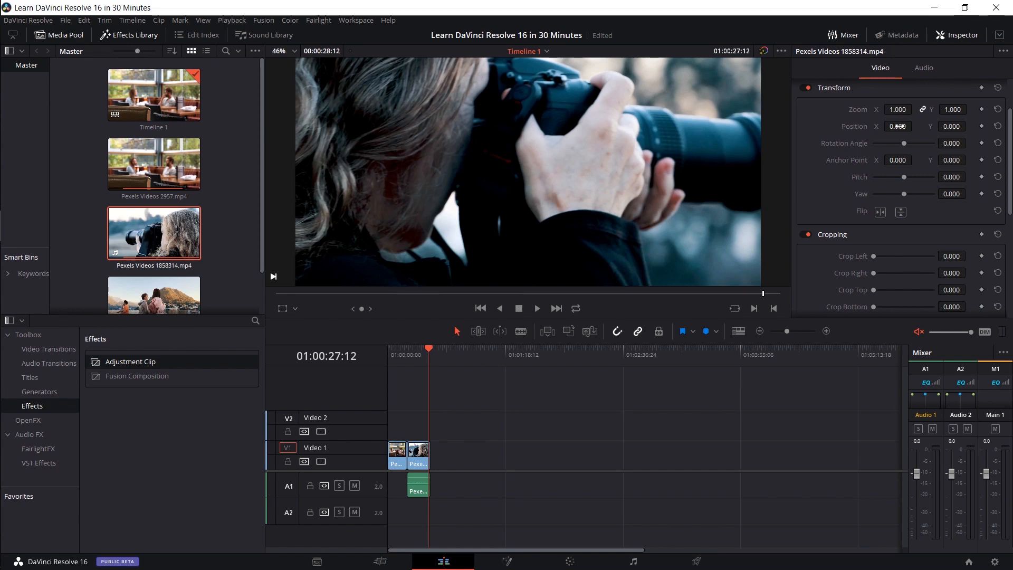
{"action": "left_click", "coordinate": [29, 377]}
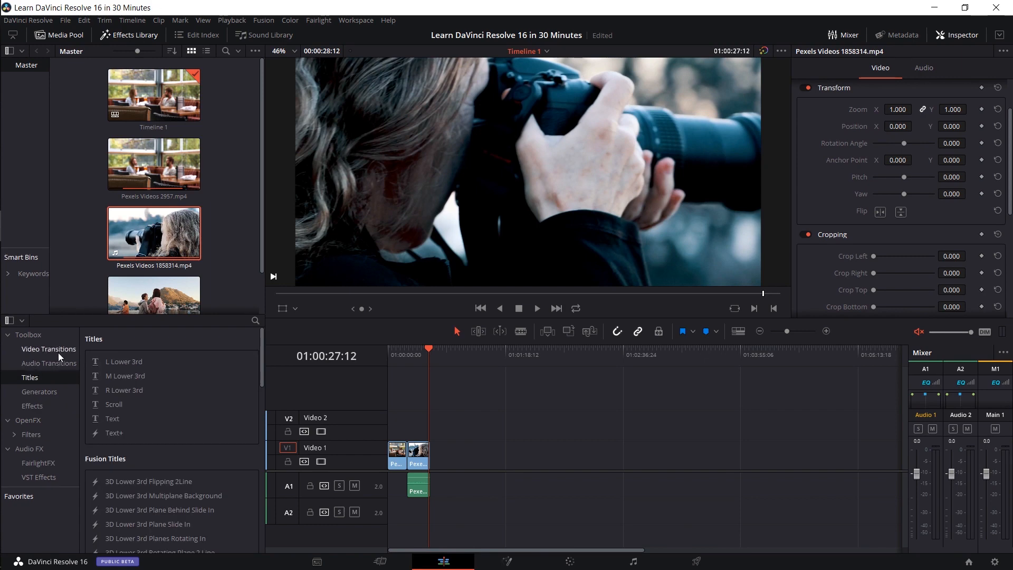
{"action": "left_click", "coordinate": [50, 408]}
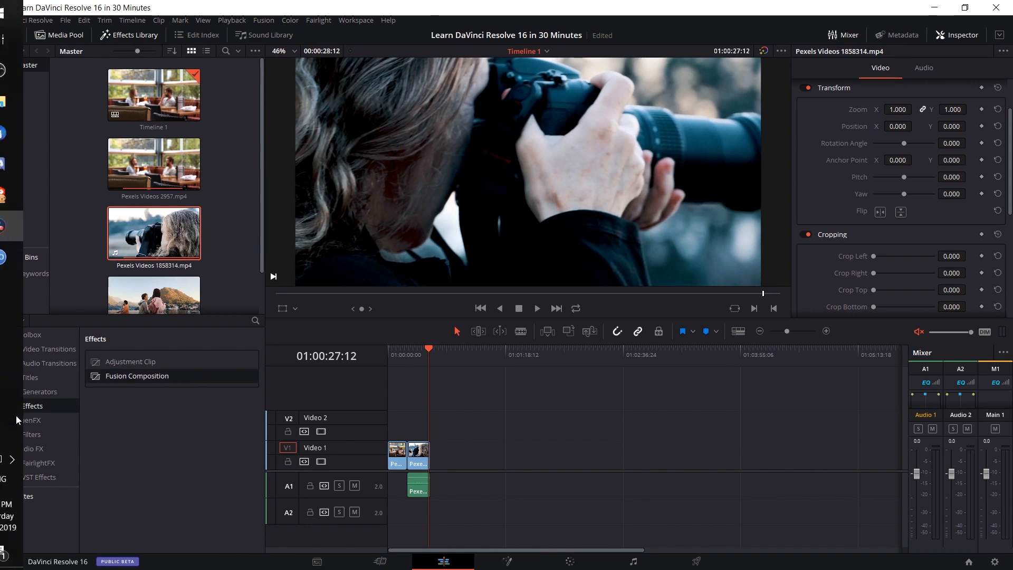
- Apply the OpenFX Gaussian Blur filter to the second clip on Video 1 and preview it at 01:00:27:05
{"action": "left_click", "coordinate": [70, 421]}
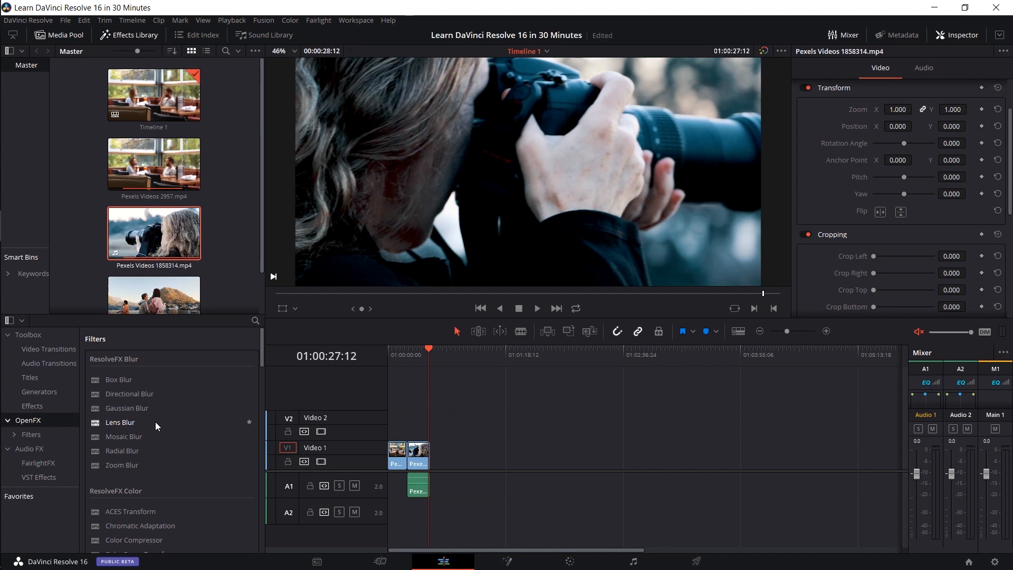
{"action": "scroll", "coordinate": [153, 421], "scroll_direction": "down", "scroll_amount": 2}
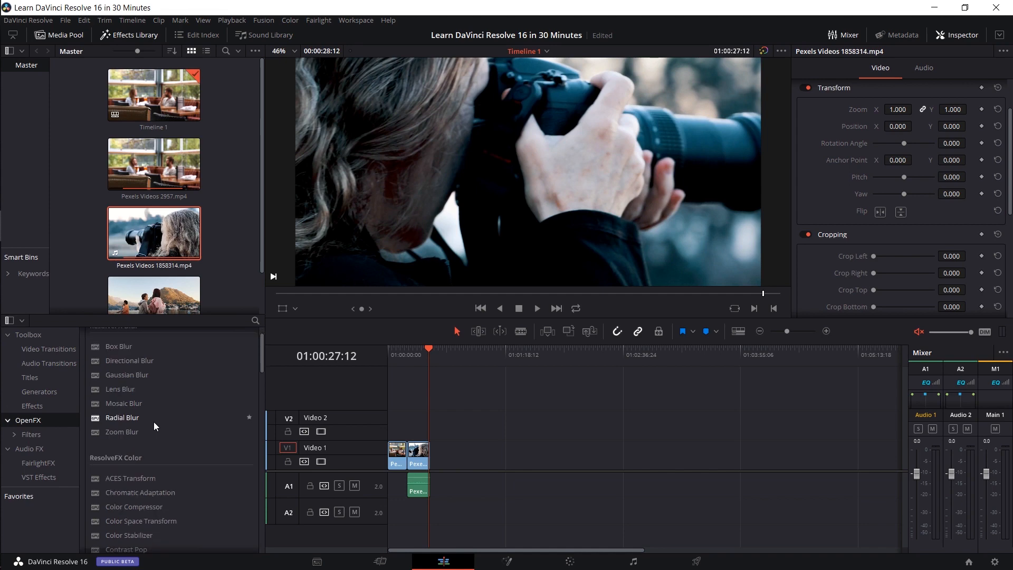
{"action": "scroll", "coordinate": [154, 422], "scroll_direction": "up", "scroll_amount": 2}
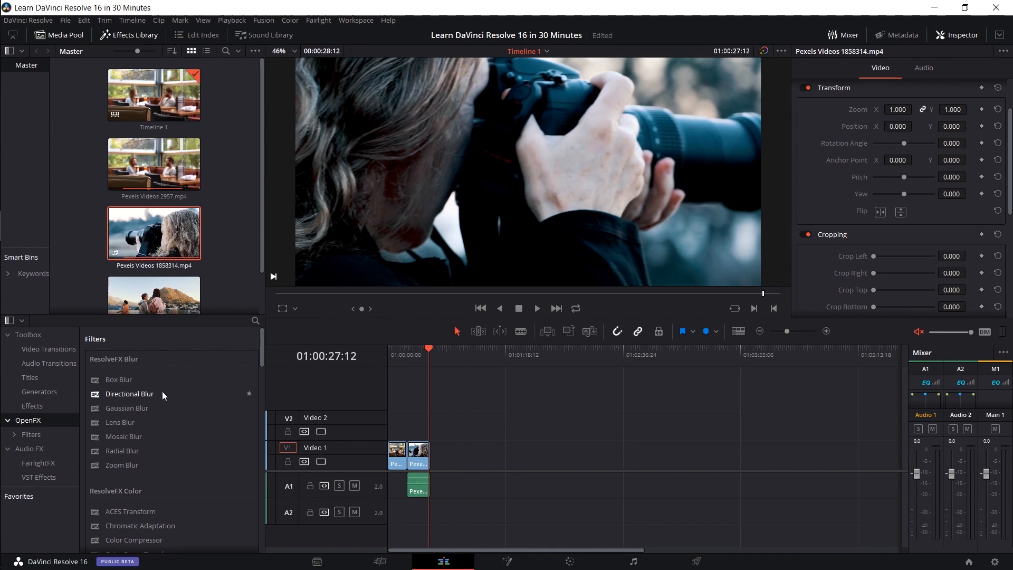
{"action": "left_click_drag", "start_coordinate": [145, 407], "coordinate": [418, 454]}
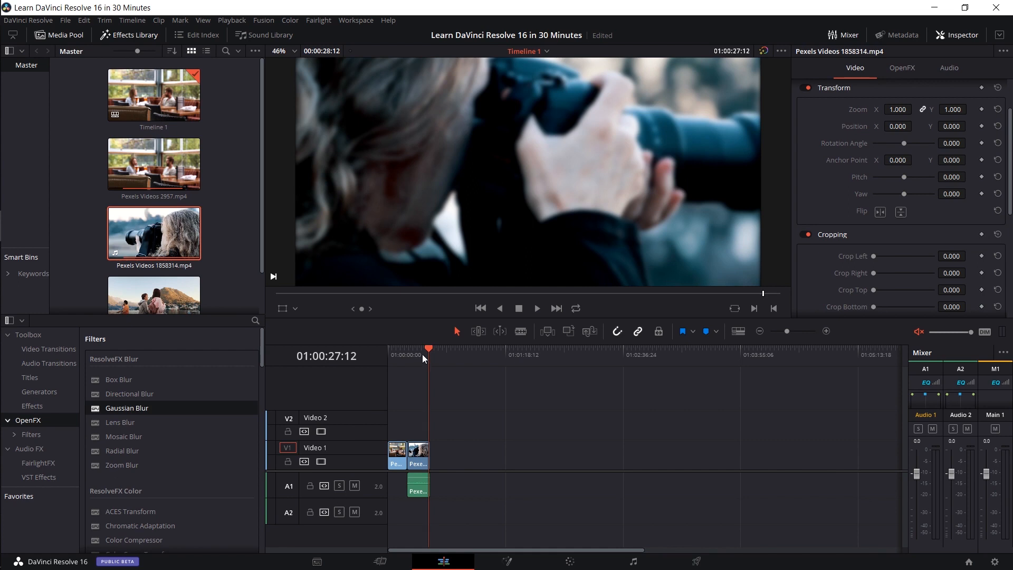
{"action": "left_click_drag", "start_coordinate": [422, 353], "coordinate": [421, 352]}
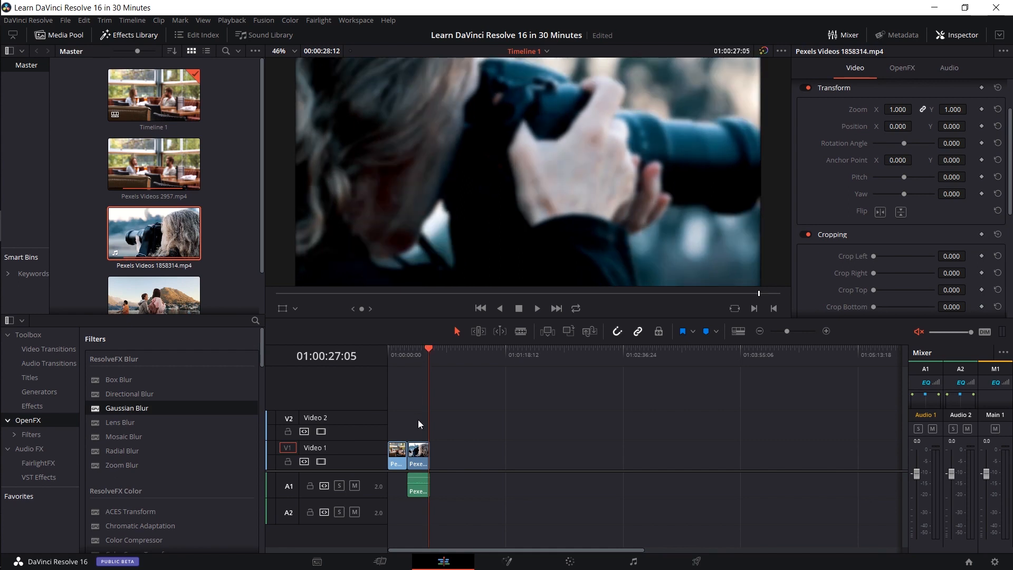
- Inspect the OpenFX settings of the second clip on Video 1 and remove its Gaussian Blur
{"action": "left_click", "coordinate": [416, 448]}
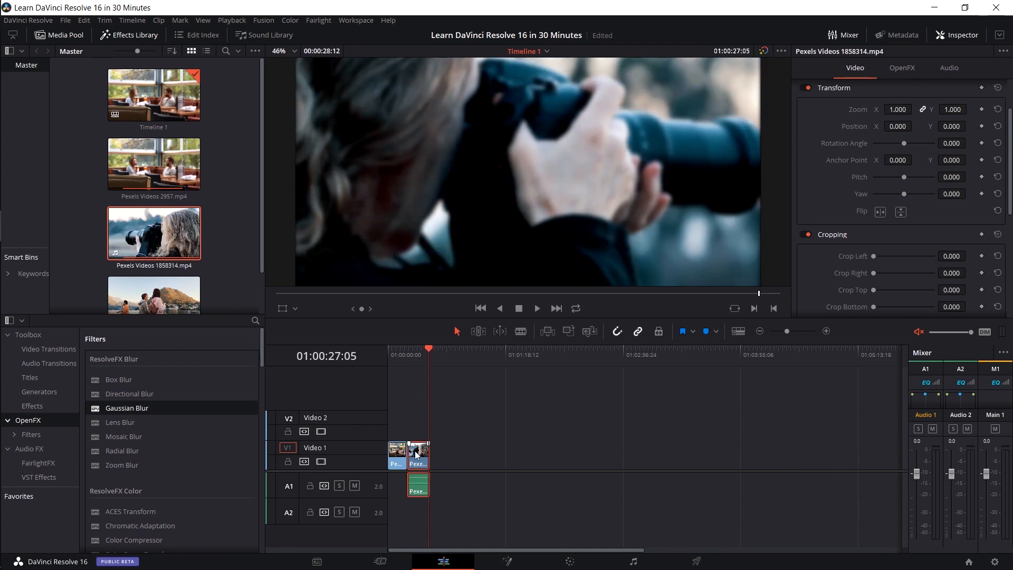
{"action": "left_click", "coordinate": [887, 67]}
{"action": "left_click", "coordinate": [855, 67]}
{"action": "left_click", "coordinate": [950, 35]}
{"action": "left_click", "coordinate": [951, 36]}
{"action": "left_click", "coordinate": [904, 69]}
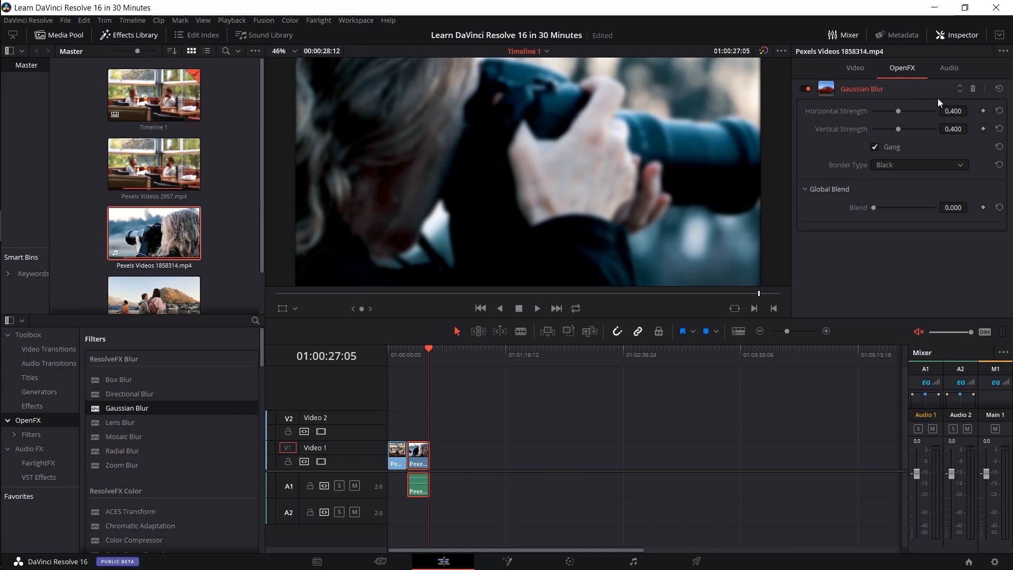
{"action": "left_click", "coordinate": [973, 88]}
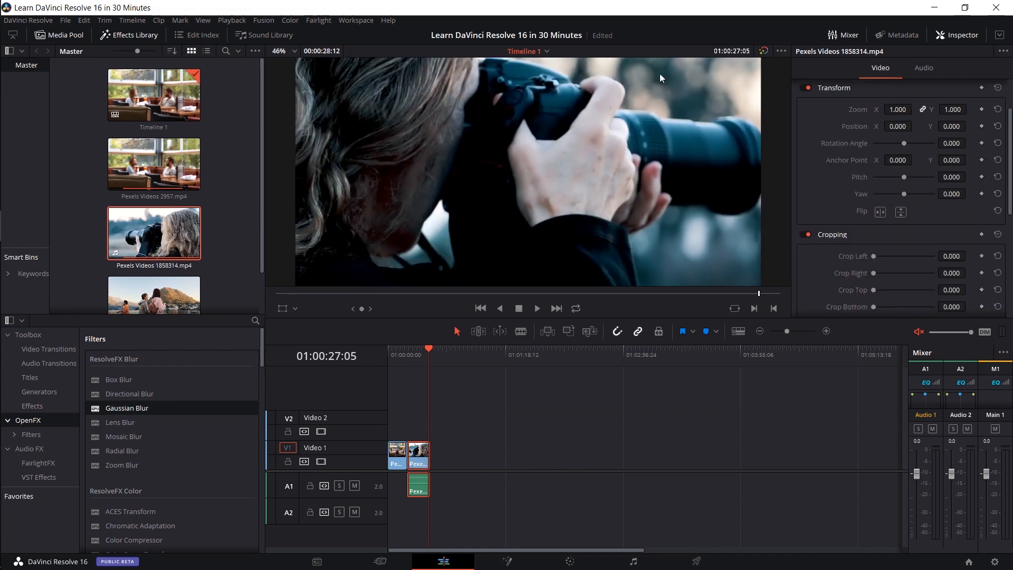
- Examine the available Audio FX, from the FairlightFX list through to the VST effects
{"action": "left_click", "coordinate": [64, 448]}
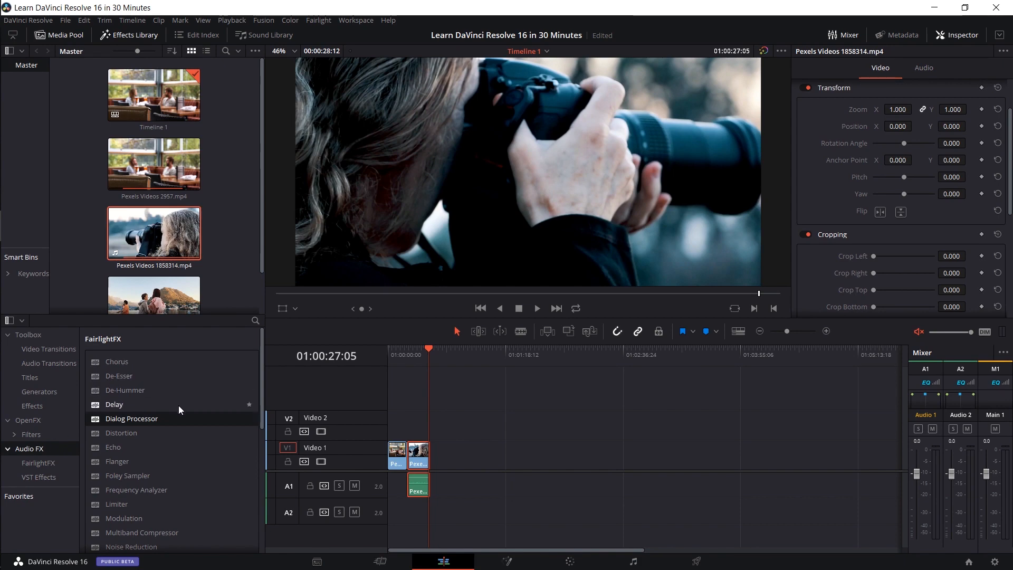
{"action": "scroll", "coordinate": [178, 409], "scroll_direction": "down", "scroll_amount": 3}
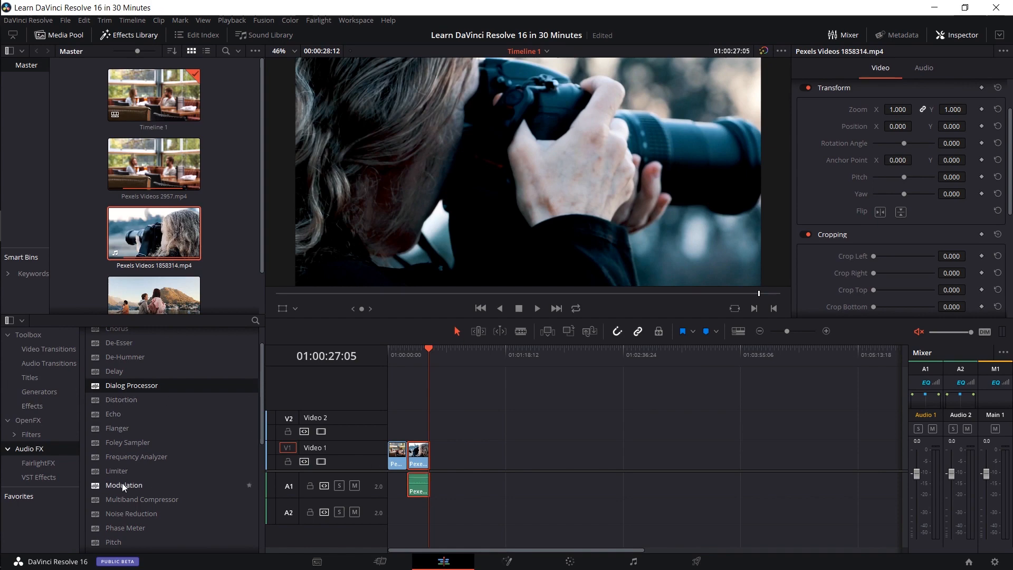
{"action": "scroll", "coordinate": [121, 483], "scroll_direction": "down", "scroll_amount": 3}
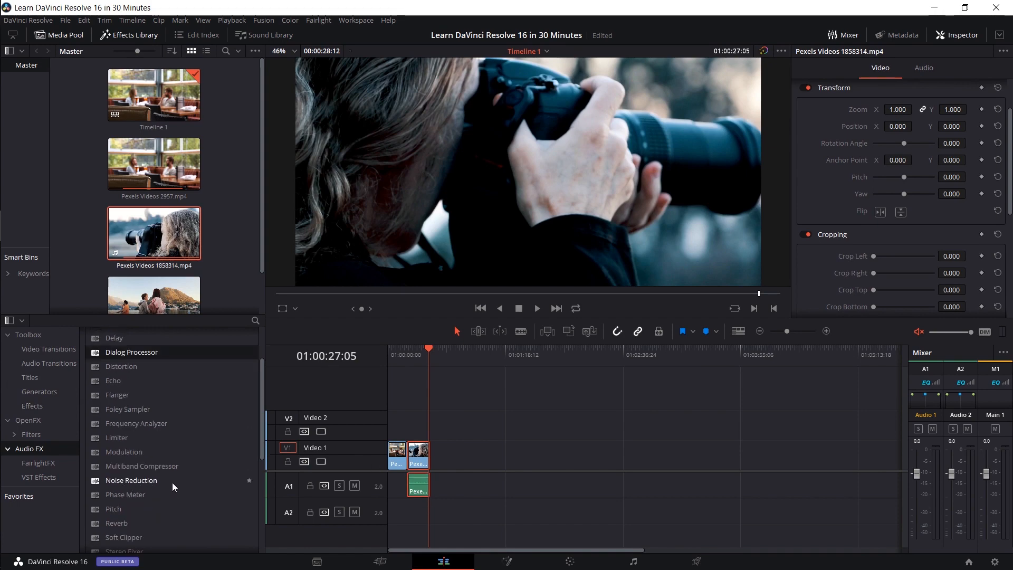
{"action": "scroll", "coordinate": [172, 482], "scroll_direction": "down", "scroll_amount": 15}
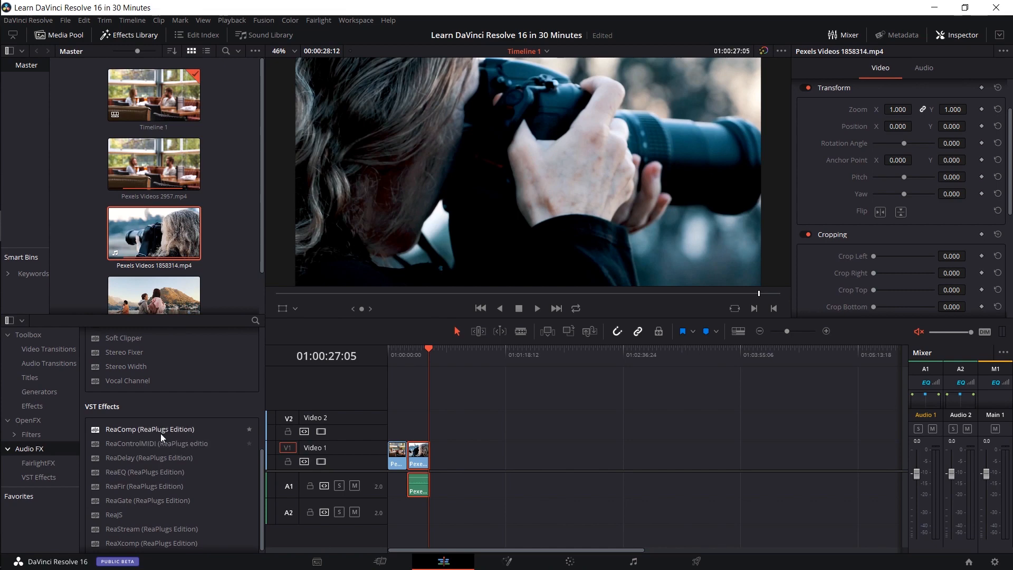
{"action": "scroll", "coordinate": [159, 428], "scroll_direction": "down", "scroll_amount": 1}
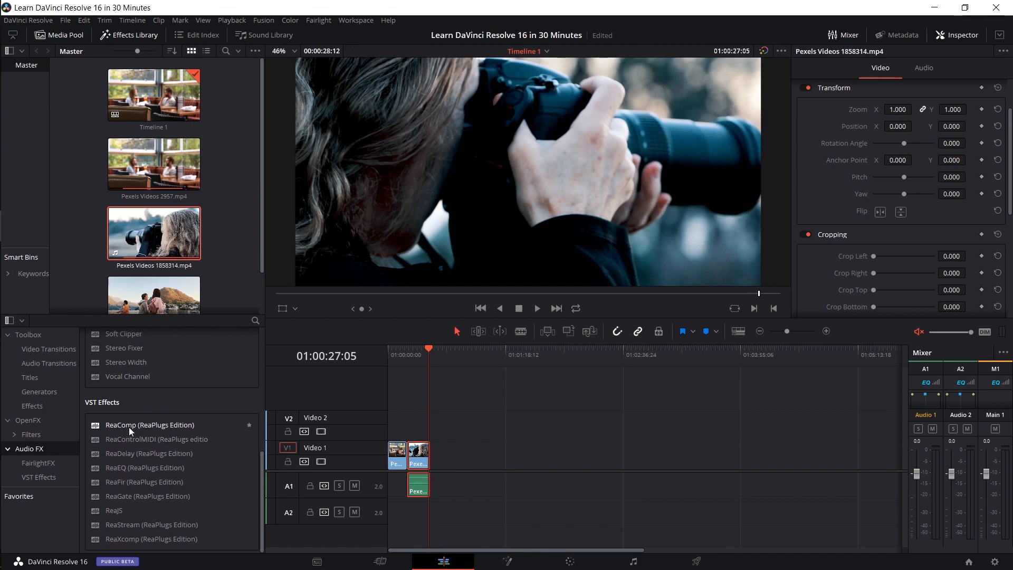
- Review the FairlightFX and VST effects lists once more, and collapse the Audio FX and OpenFX groups
{"action": "left_click", "coordinate": [148, 454]}
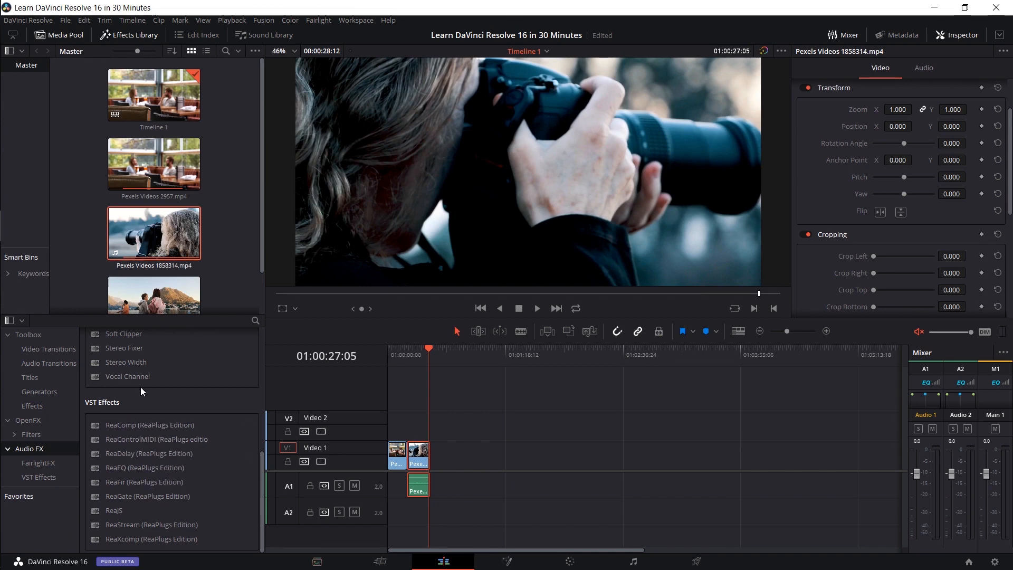
{"action": "scroll", "coordinate": [140, 387], "scroll_direction": "up", "scroll_amount": 10}
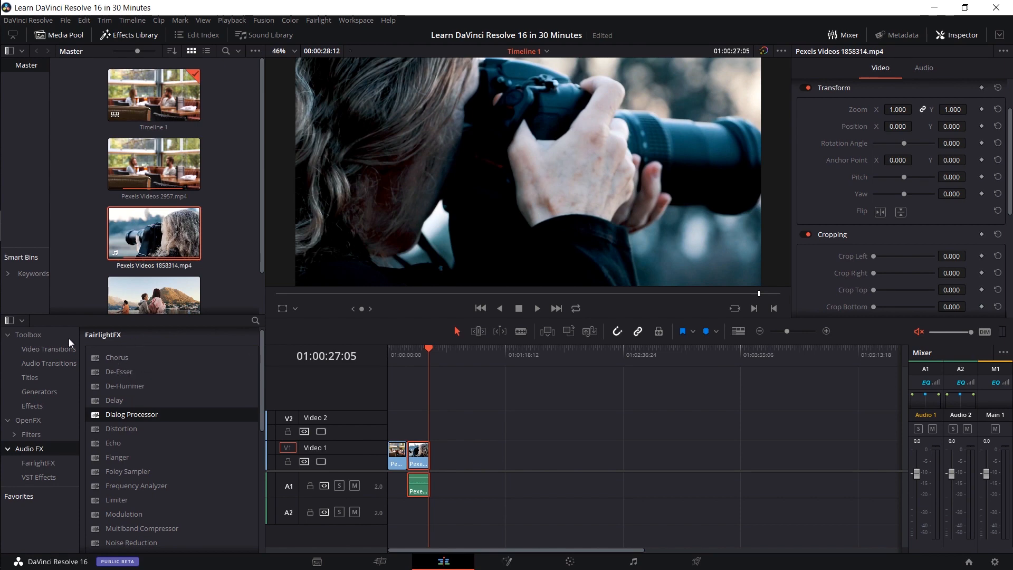
{"action": "scroll", "coordinate": [131, 361], "scroll_direction": "down", "scroll_amount": 10}
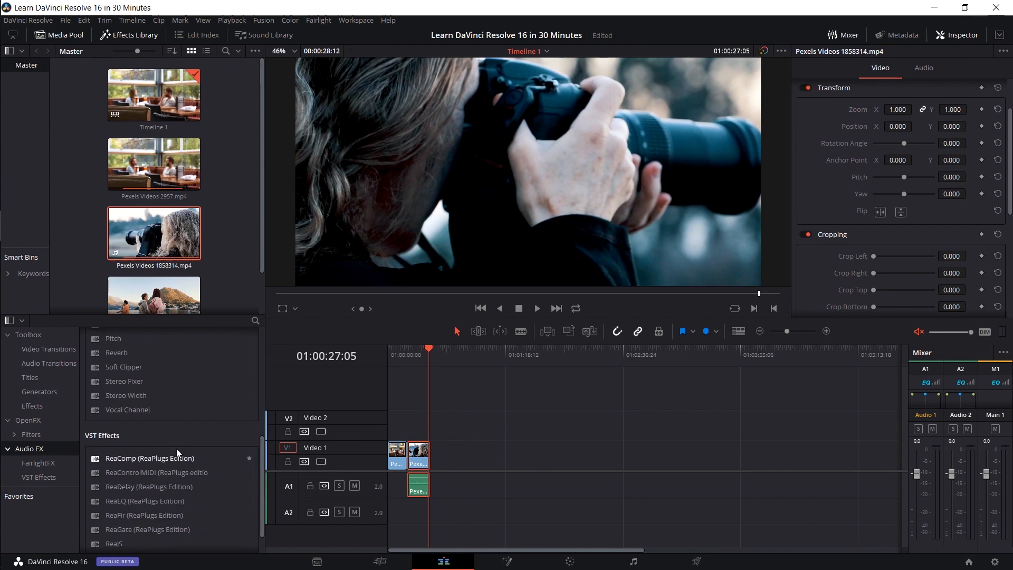
{"action": "left_click", "coordinate": [7, 449]}
{"action": "left_click", "coordinate": [8, 420]}
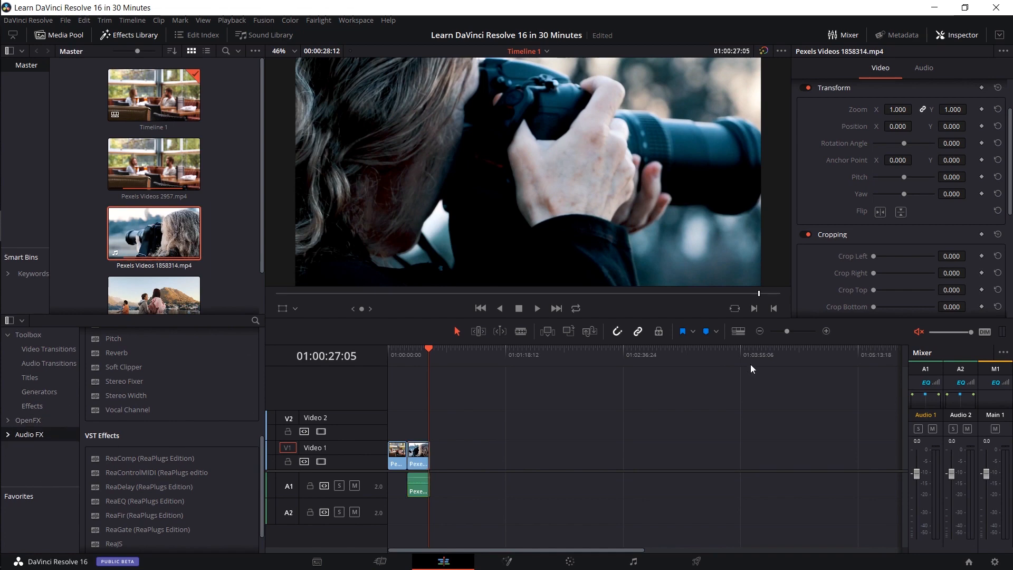
- Enlarge the timeline around the two clips and place the playhead at 01:00:18:14
{"action": "mouse_move", "coordinate": [432, 370]}
{"action": "left_mouse_down"}
{"action": "mouse_move", "coordinate": [471, 349]}
{"action": "mouse_move", "coordinate": [433, 356]}
{"action": "left_mouse_up"}
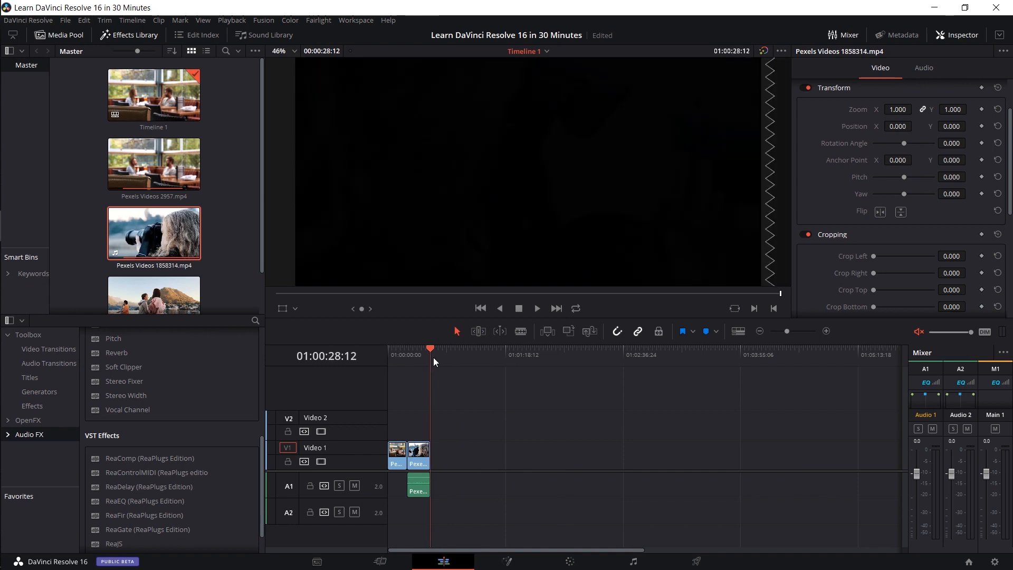
{"action": "left_click", "coordinate": [154, 163]}
{"action": "left_click", "coordinate": [410, 359]}
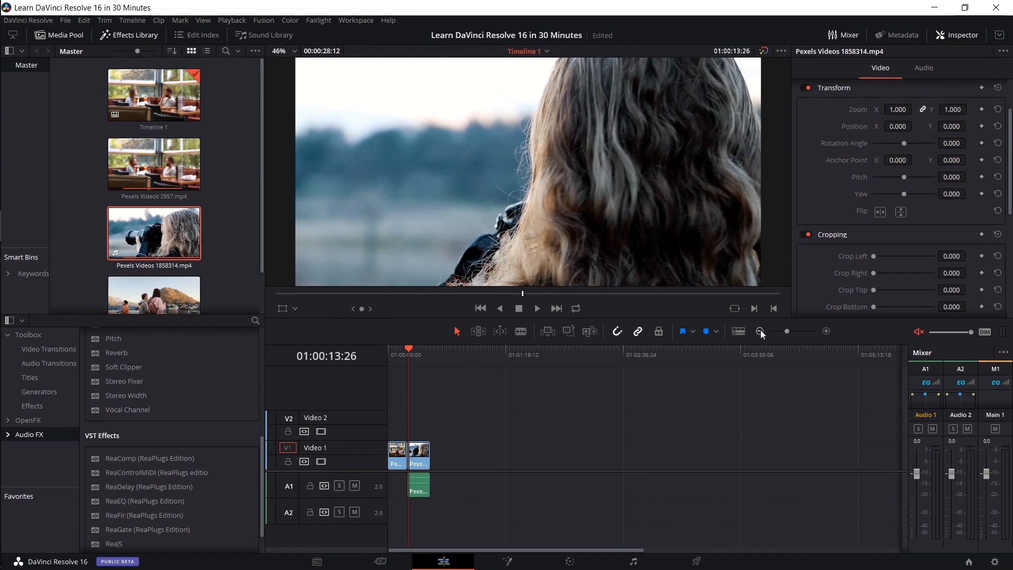
{"action": "left_click_drag", "start_coordinate": [785, 332], "coordinate": [799, 336]}
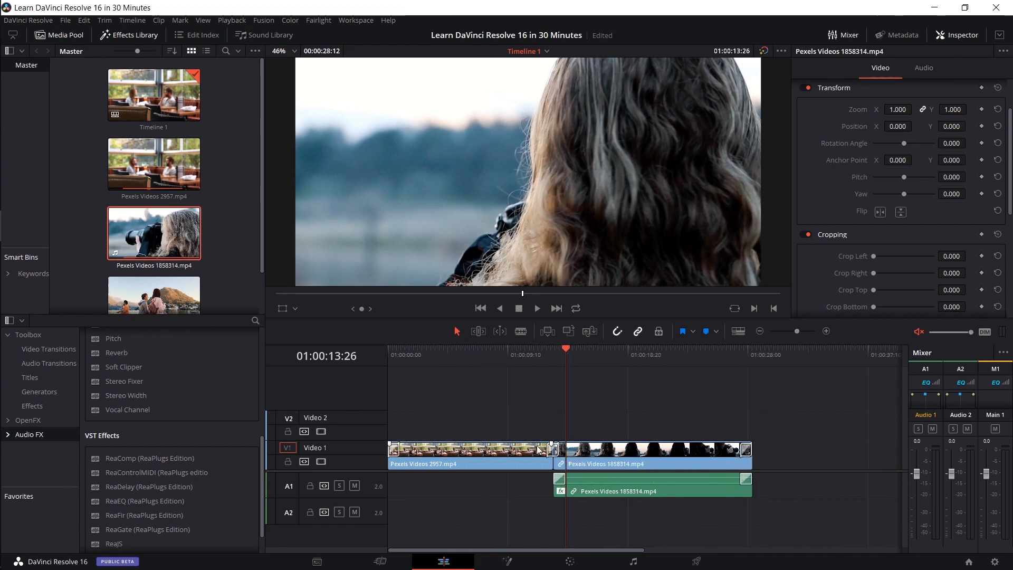
{"action": "left_click", "coordinate": [623, 350]}
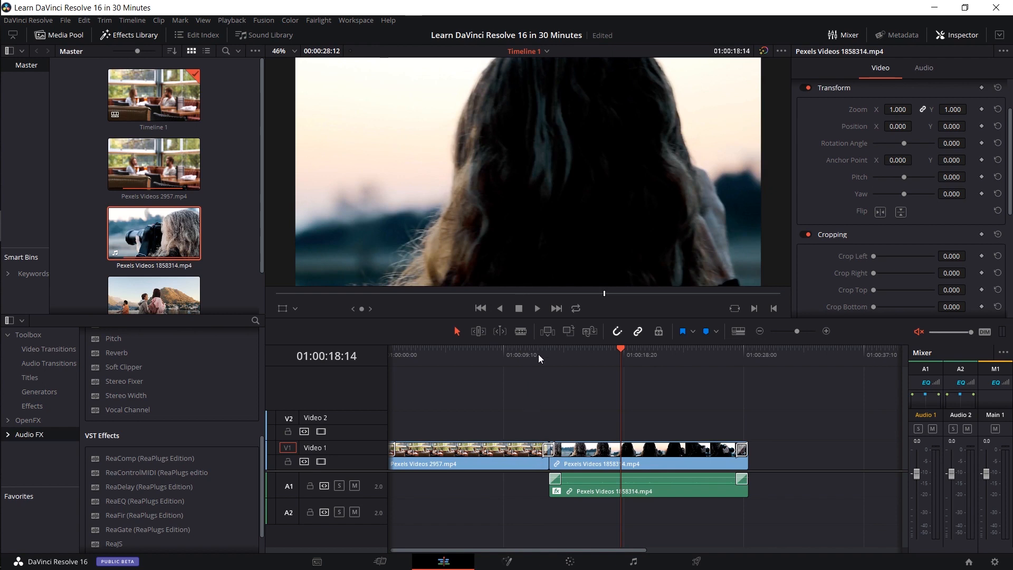
- Inspect the settings of the transitions between the two clips, the opening Cross Dissolve, and the Pexels Videos 2957.mp4 clip
{"action": "left_click", "coordinate": [548, 449]}
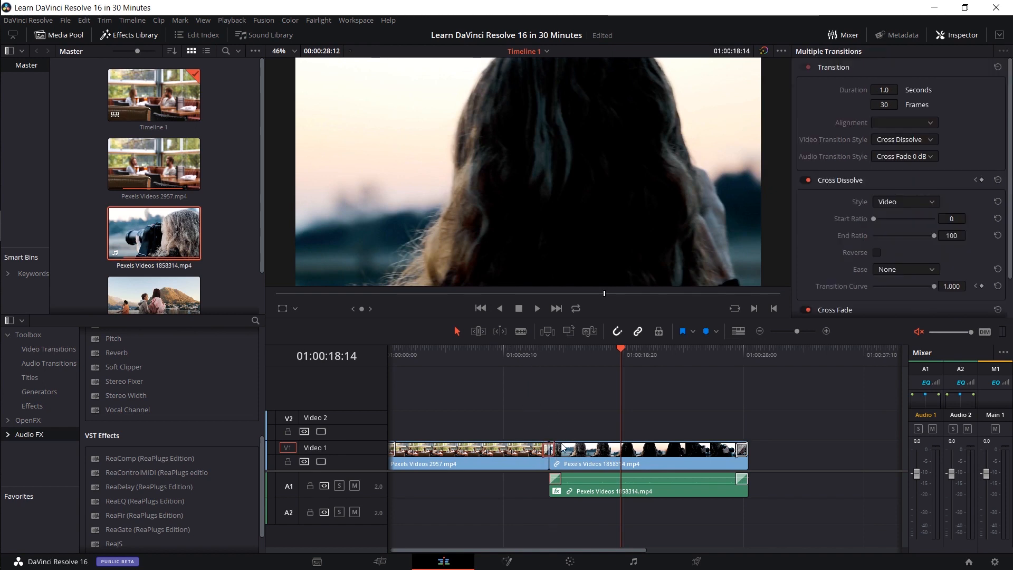
{"action": "left_click", "coordinate": [565, 424]}
{"action": "left_click_drag", "start_coordinate": [593, 550], "coordinate": [561, 548]}
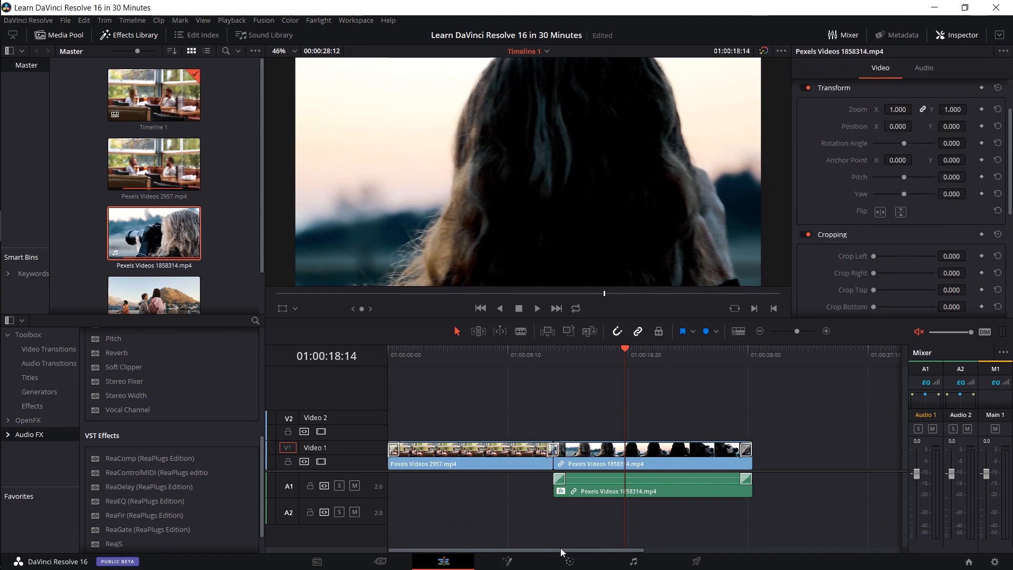
{"action": "left_click", "coordinate": [398, 449]}
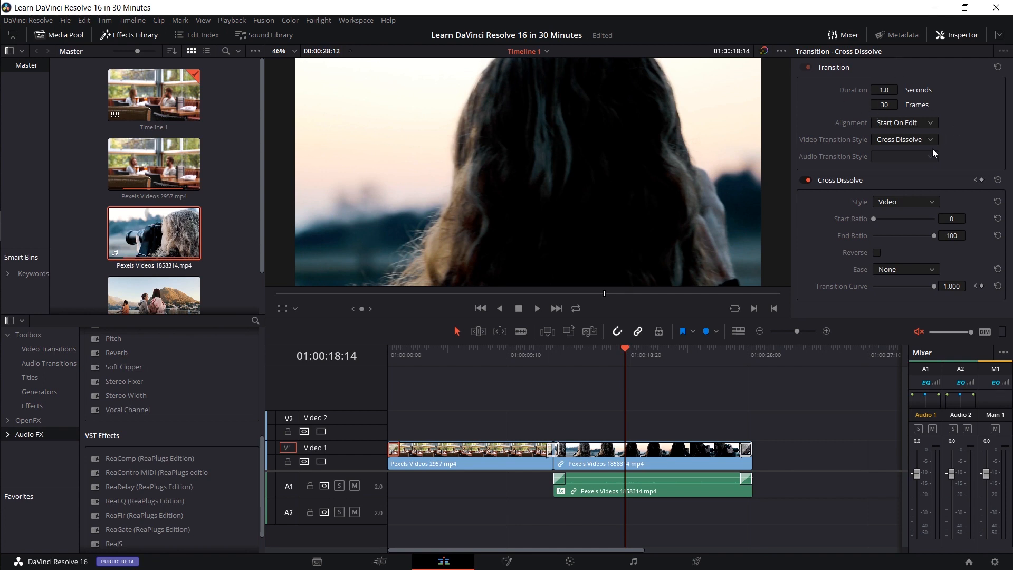
{"action": "left_click", "coordinate": [513, 458]}
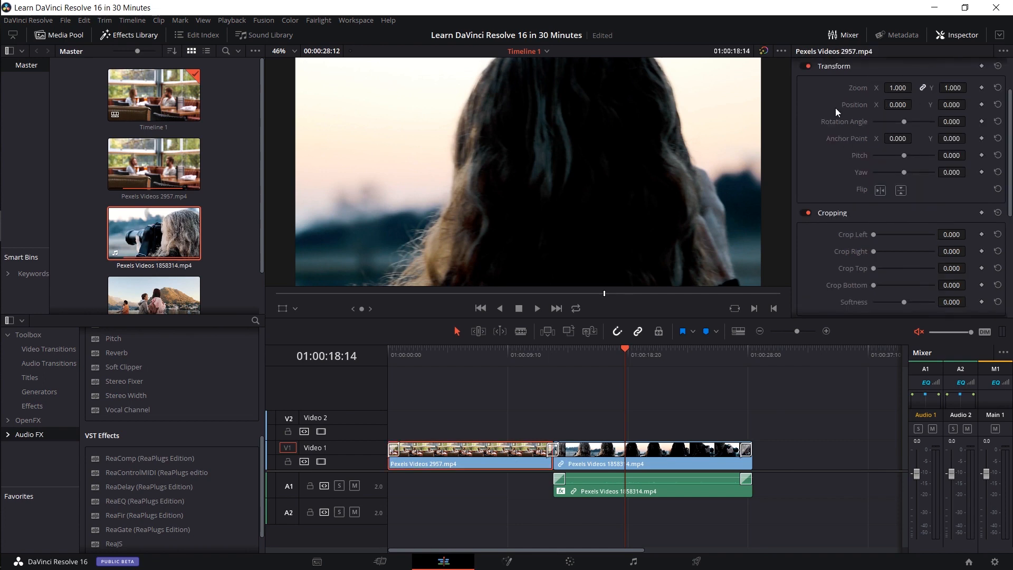
{"action": "scroll", "coordinate": [835, 107], "scroll_direction": "down", "scroll_amount": 2}
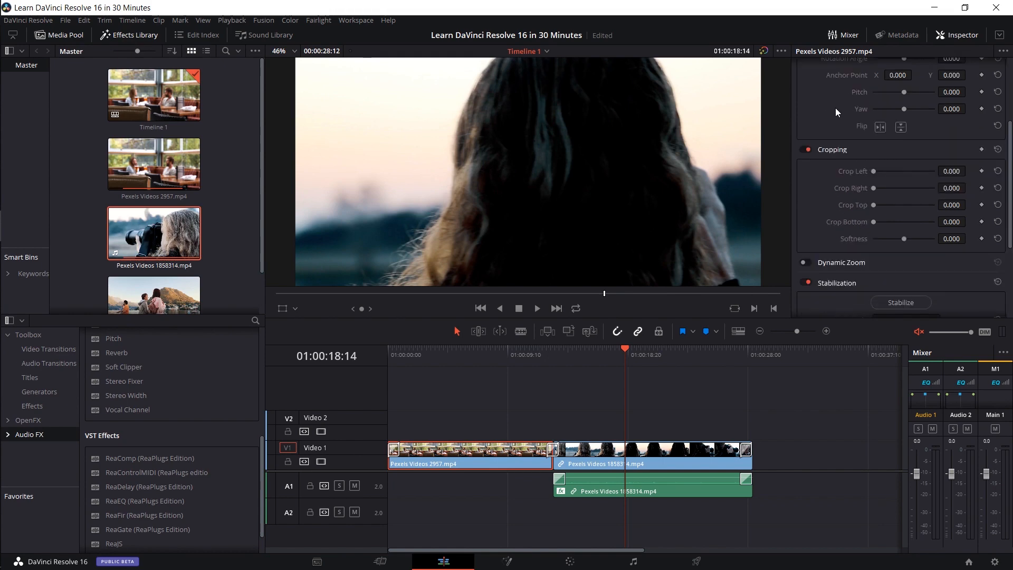
{"action": "scroll", "coordinate": [835, 107], "scroll_direction": "up", "scroll_amount": 4}
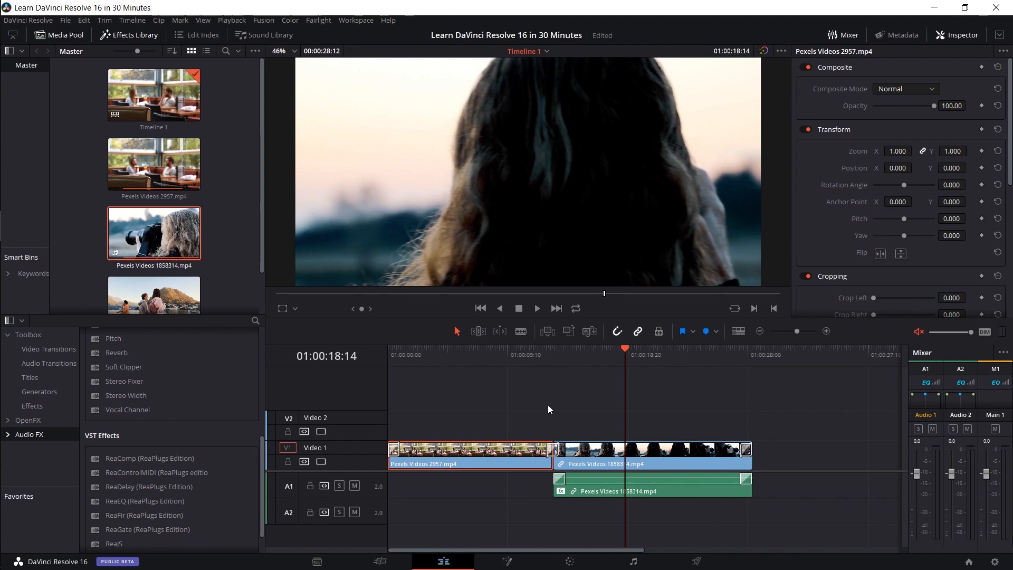
- Set the opening Cross Dissolve's Ease to In & Out and play it from the start of the timeline
{"action": "left_click", "coordinate": [394, 449]}
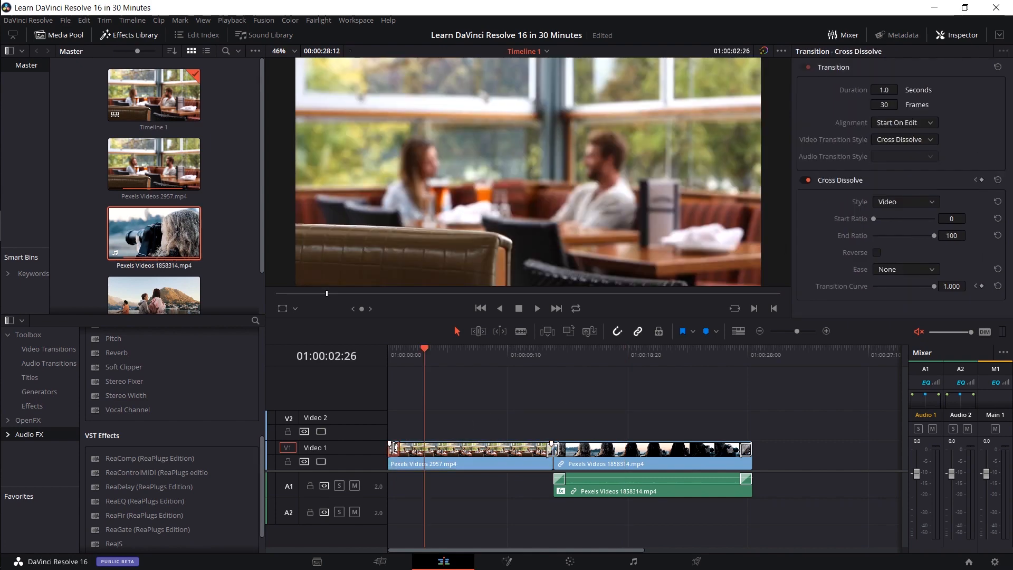
{"action": "left_click", "coordinate": [803, 332]}
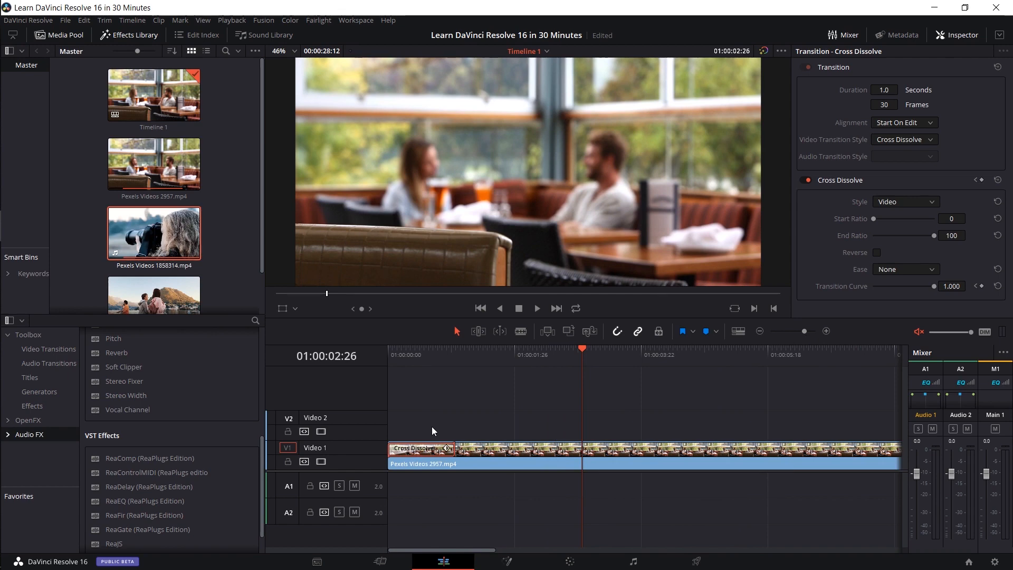
{"action": "left_click", "coordinate": [505, 350]}
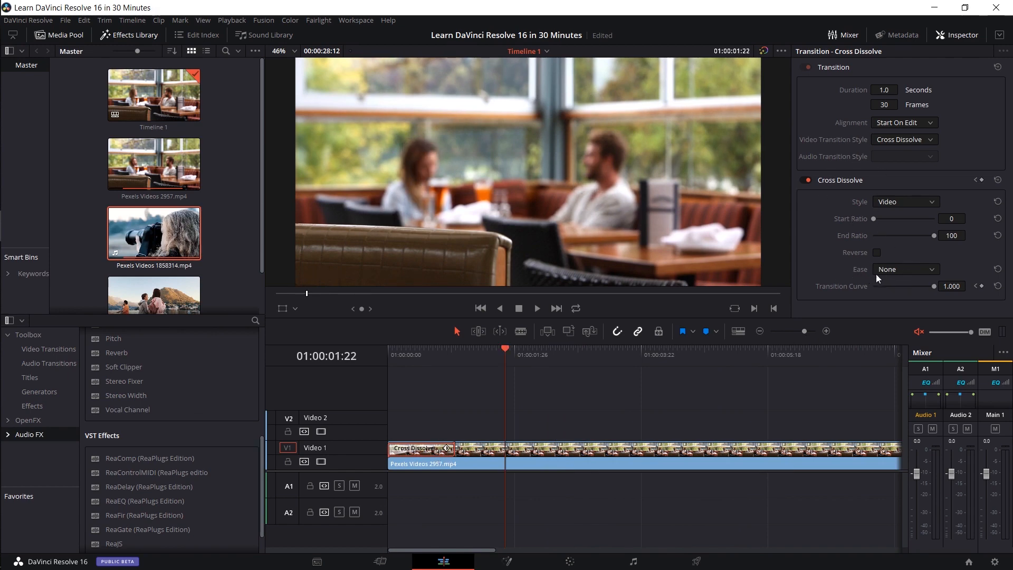
{"action": "left_click", "coordinate": [897, 270]}
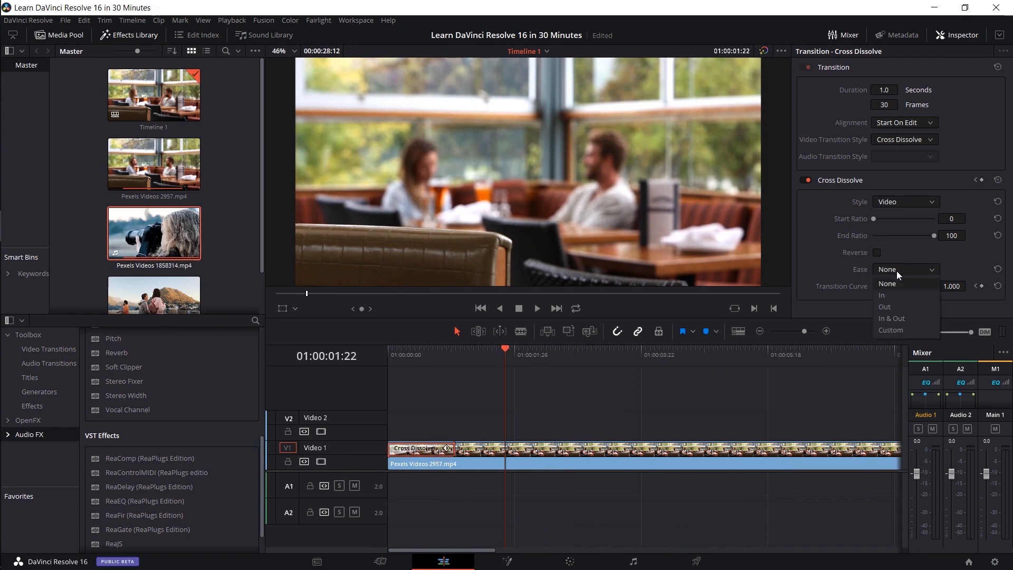
{"action": "left_click", "coordinate": [910, 318]}
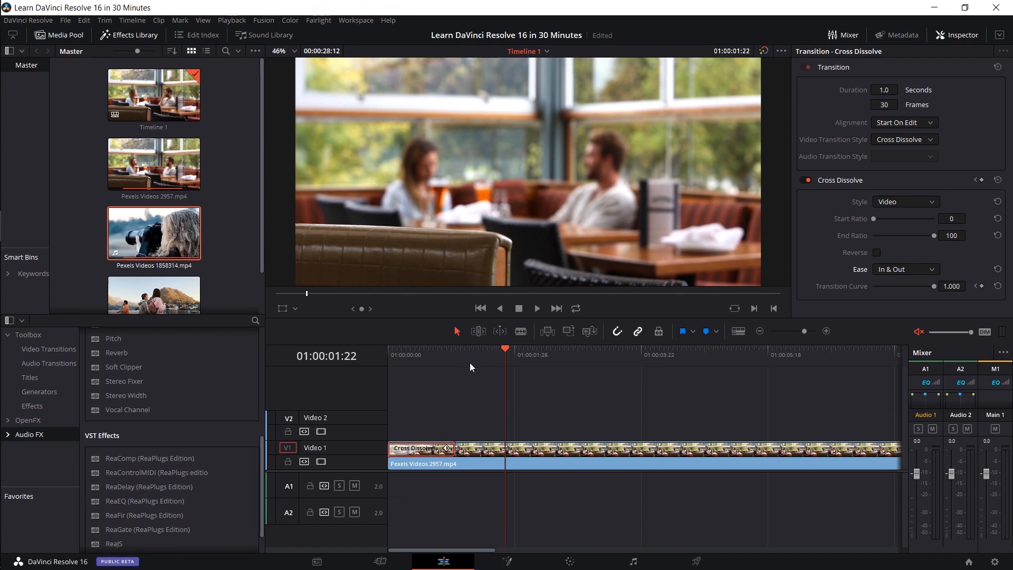
{"action": "left_click_drag", "start_coordinate": [469, 362], "coordinate": [338, 347]}
{"action": "key", "text": "space"}
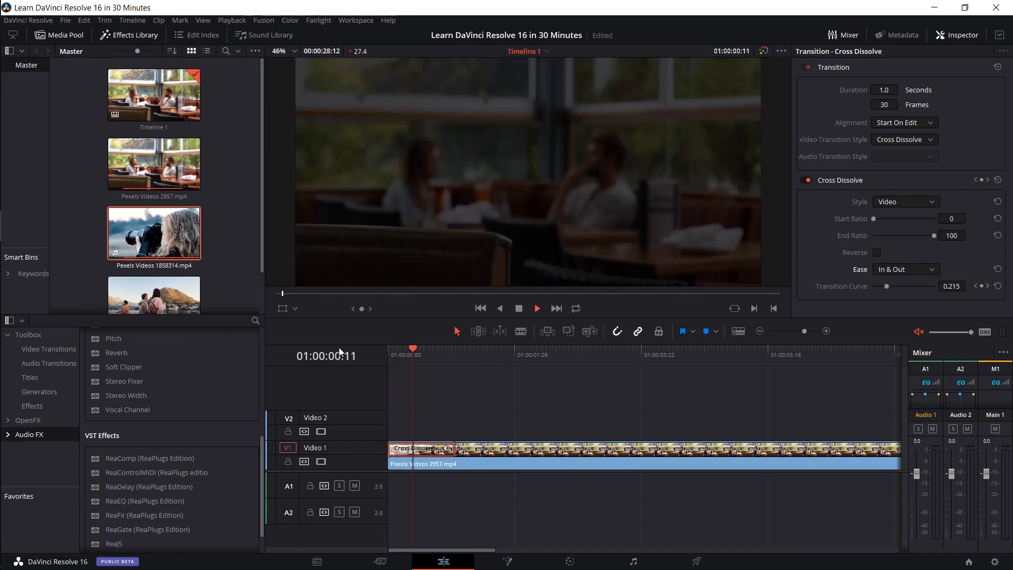
- Return the opening Cross Dissolve's Ease to None and replay the fade-in for comparison
{"action": "left_click", "coordinate": [900, 274]}
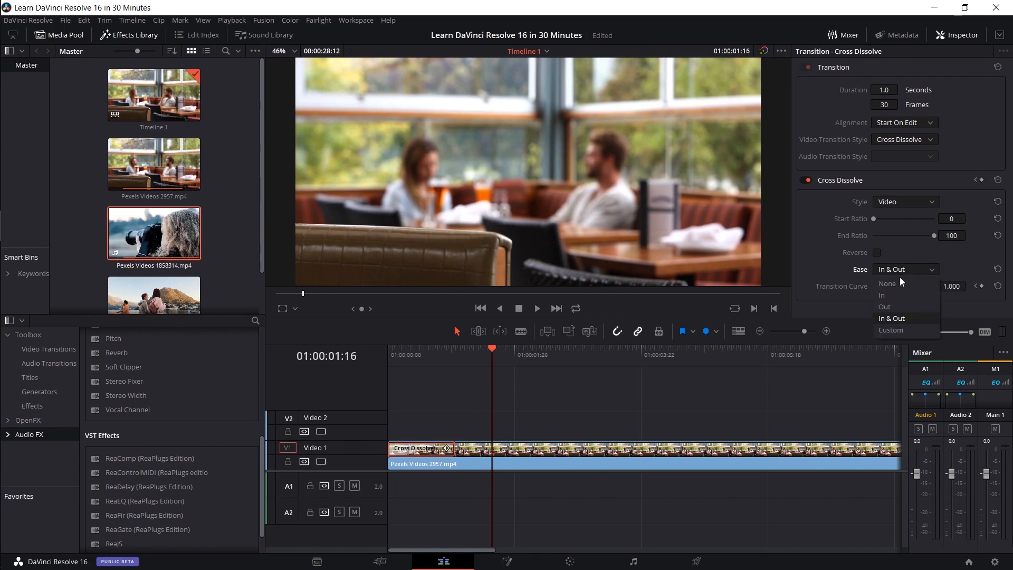
{"action": "left_click", "coordinate": [900, 282]}
{"action": "left_click_drag", "start_coordinate": [444, 354], "coordinate": [385, 356]}
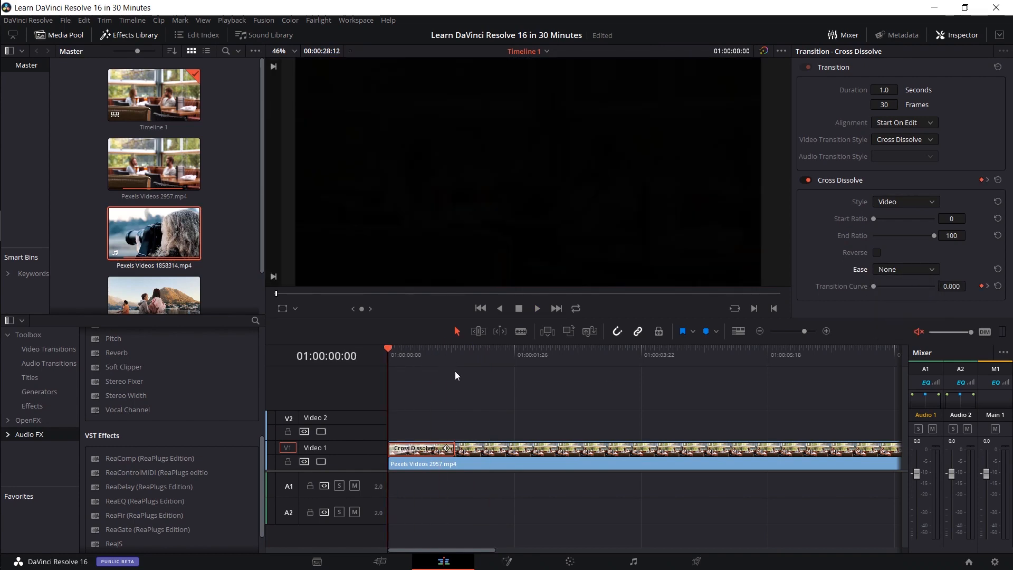
{"action": "key", "text": "space"}
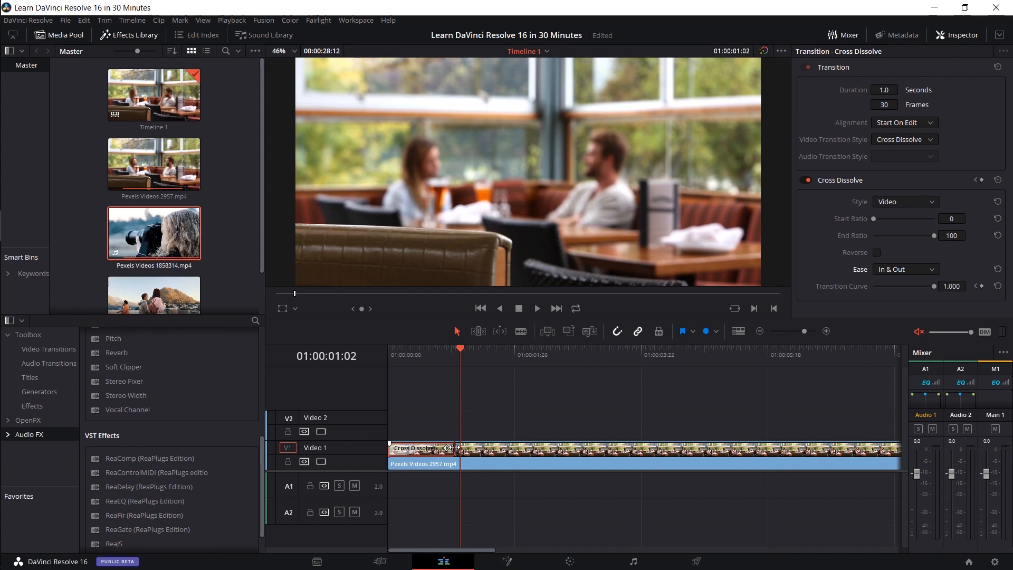
- Lengthen the opening Cross Dissolve to 2.0 seconds (60 frames) and play it from the start
{"action": "left_click_drag", "start_coordinate": [455, 448], "coordinate": [522, 448]}
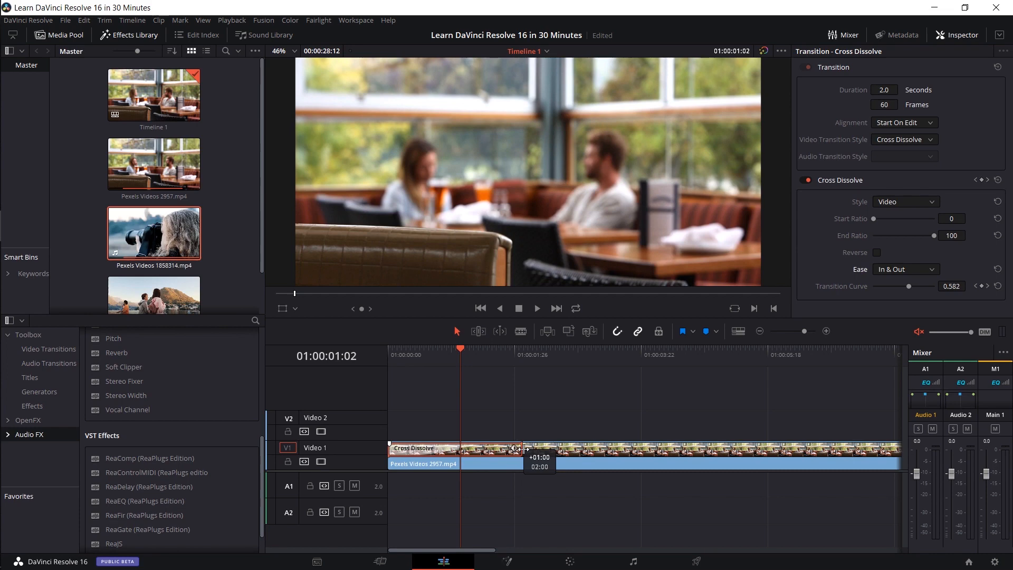
{"action": "left_click_drag", "start_coordinate": [522, 448], "coordinate": [522, 448]}
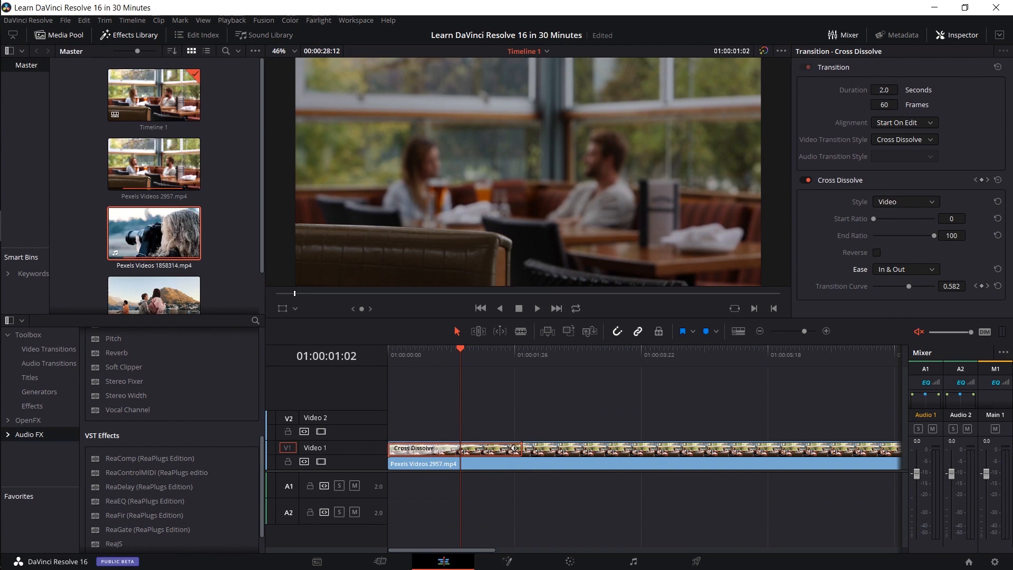
{"action": "left_click", "coordinate": [882, 89]}
{"action": "left_click", "coordinate": [883, 104]}
{"action": "key", "text": "Home"}
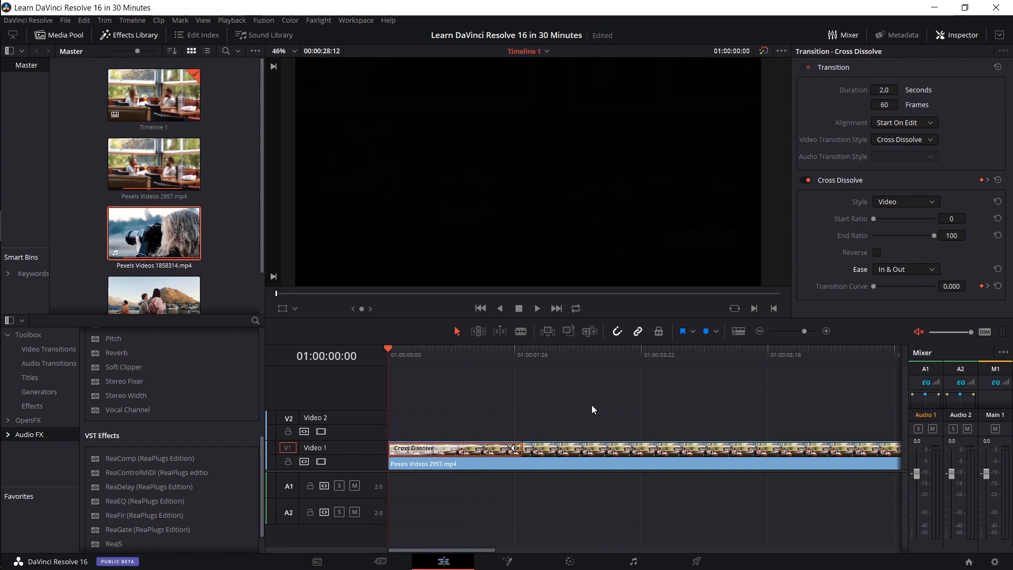
{"action": "key", "text": "space"}
{"action": "key", "text": "space"}
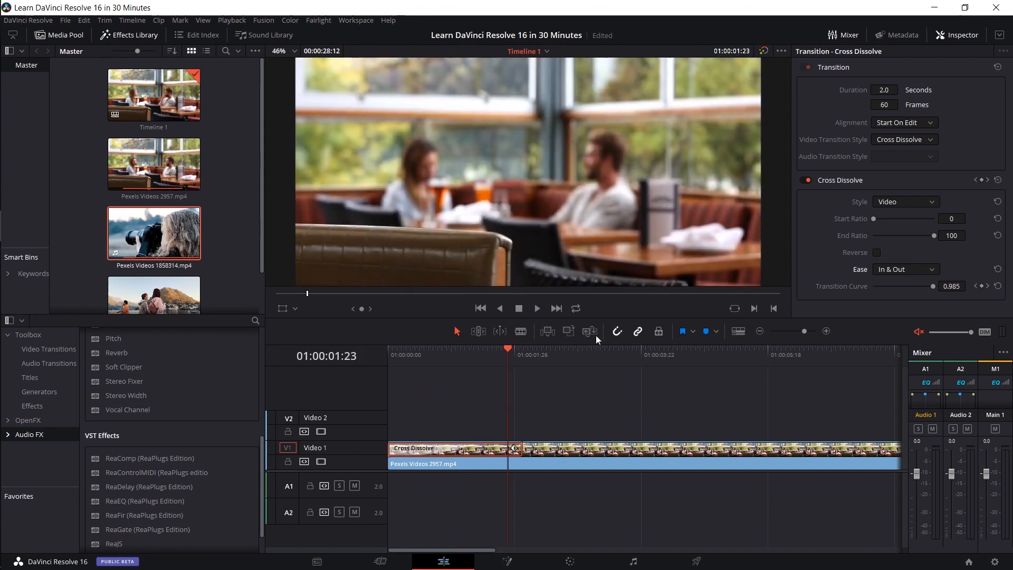
- Set the Ease of the 2-second opening Cross Dissolve to None and preview it from 01:00:00:00
{"action": "left_click", "coordinate": [900, 271]}
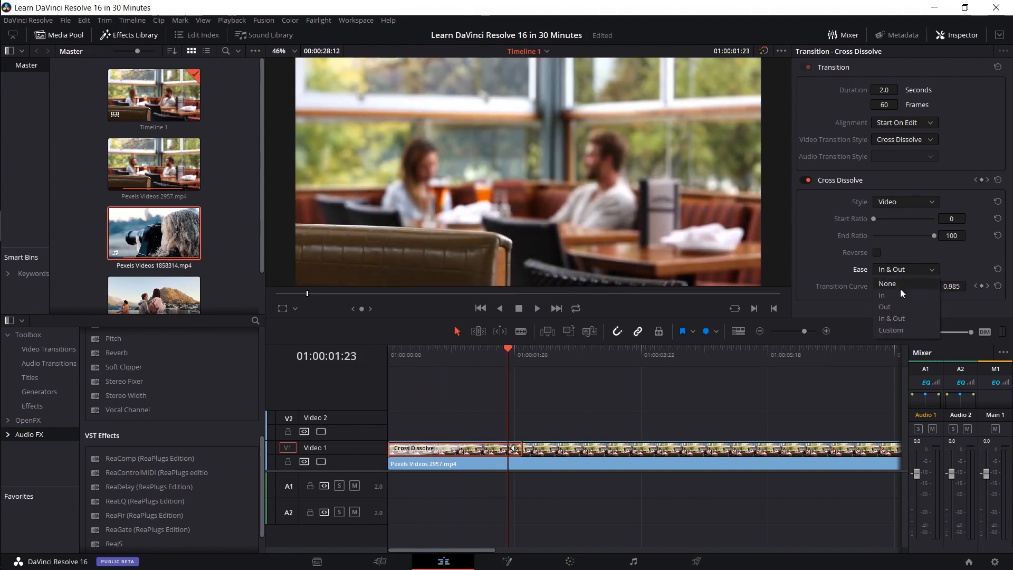
{"action": "left_click", "coordinate": [903, 283]}
{"action": "left_click_drag", "start_coordinate": [463, 362], "coordinate": [384, 357]}
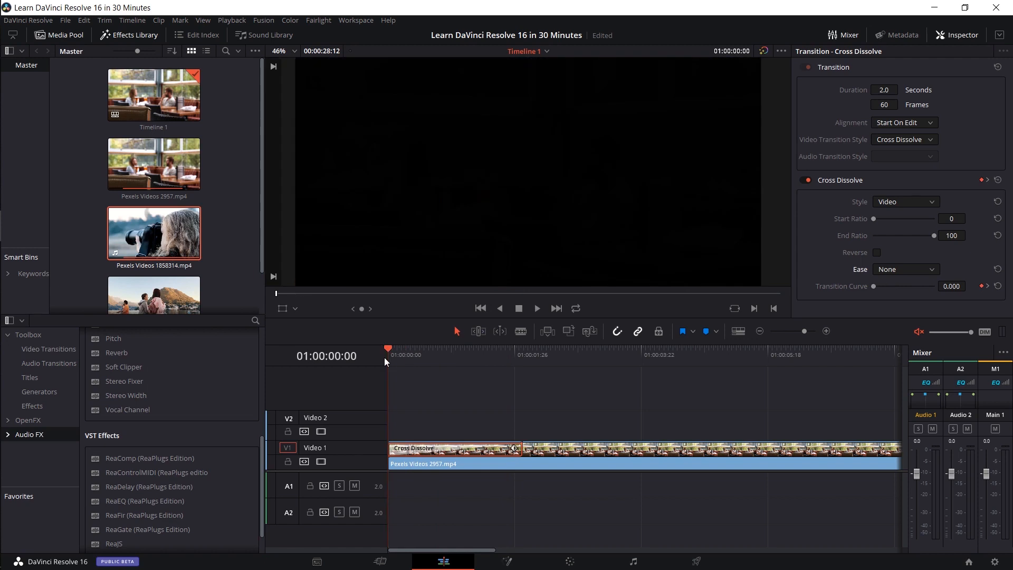
{"action": "key", "text": "space"}
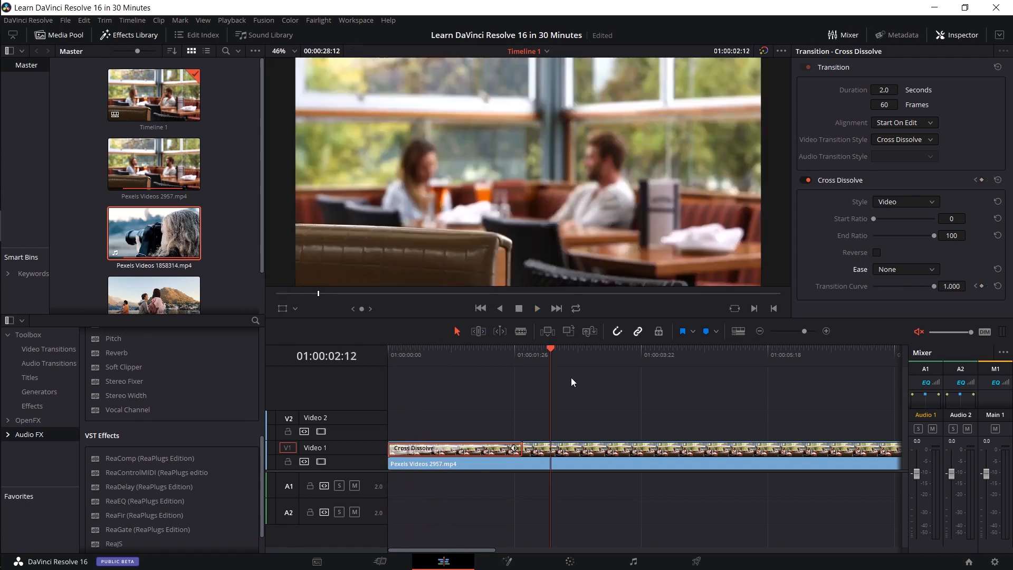
- Add Pexels Videos 1460853.mp4 from the media pool to Video 1 directly after Pexels Videos 1858314.mp4
{"action": "scroll", "coordinate": [439, 473], "scroll_direction": "down", "scroll_amount": 3}
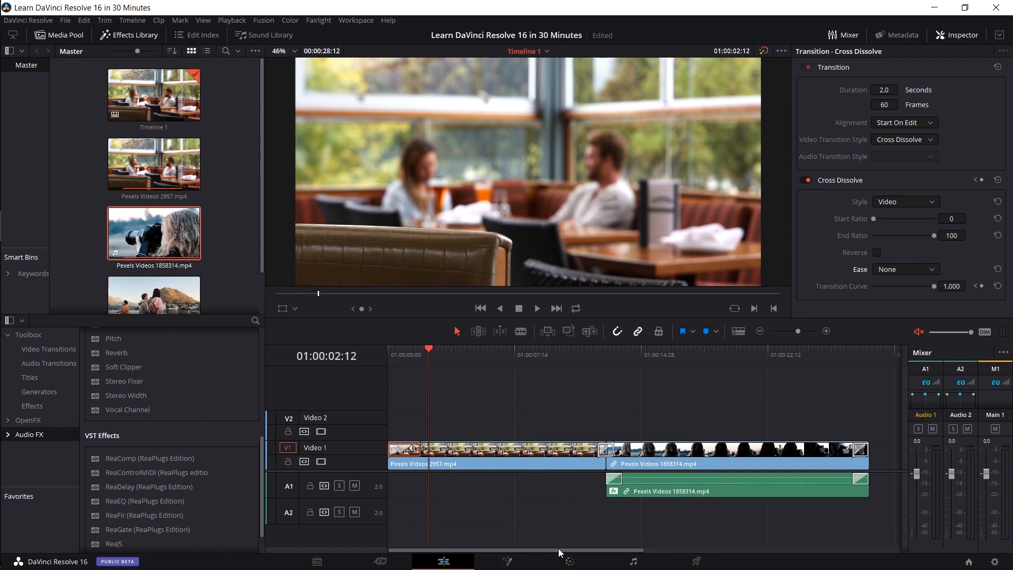
{"action": "left_click_drag", "start_coordinate": [558, 549], "coordinate": [647, 505]}
{"action": "scroll", "coordinate": [148, 264], "scroll_direction": "down", "scroll_amount": 1}
{"action": "left_click", "coordinate": [147, 264]}
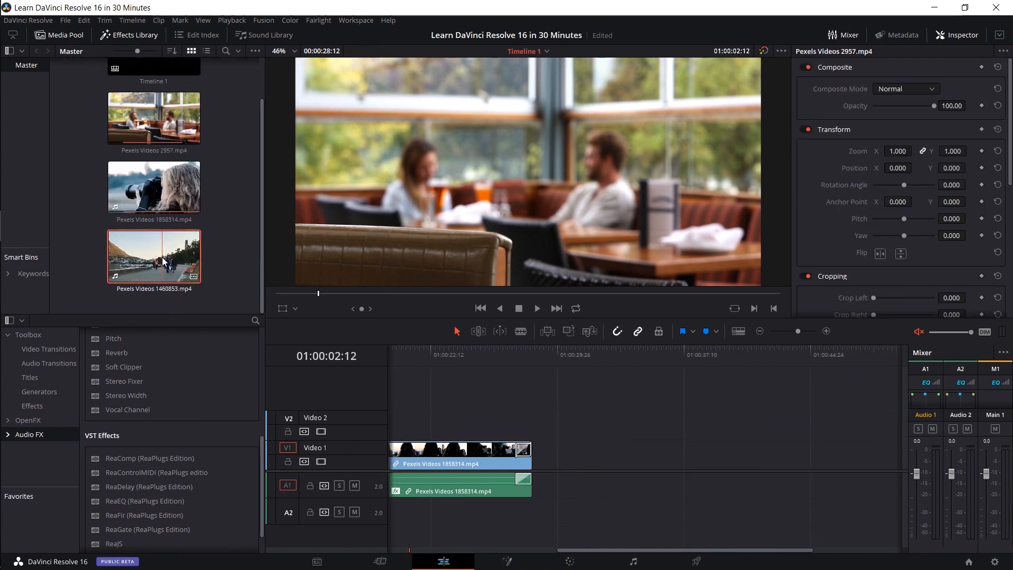
{"action": "left_click_drag", "start_coordinate": [160, 269], "coordinate": [538, 453]}
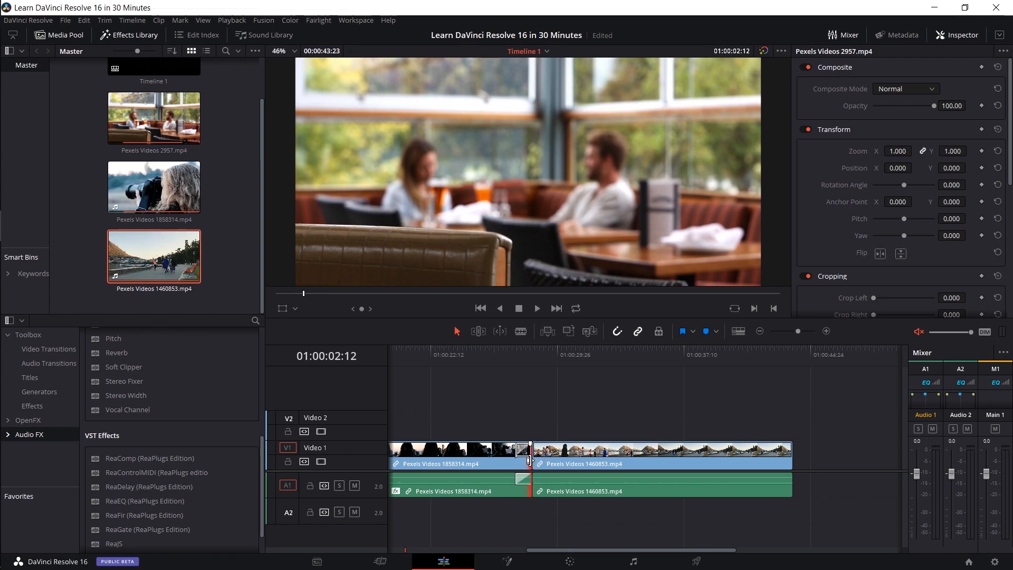
- Select the Pexels Videos 1460853.mp4 clip on the timeline and switch snapping off and back on
{"action": "left_click", "coordinate": [548, 455]}
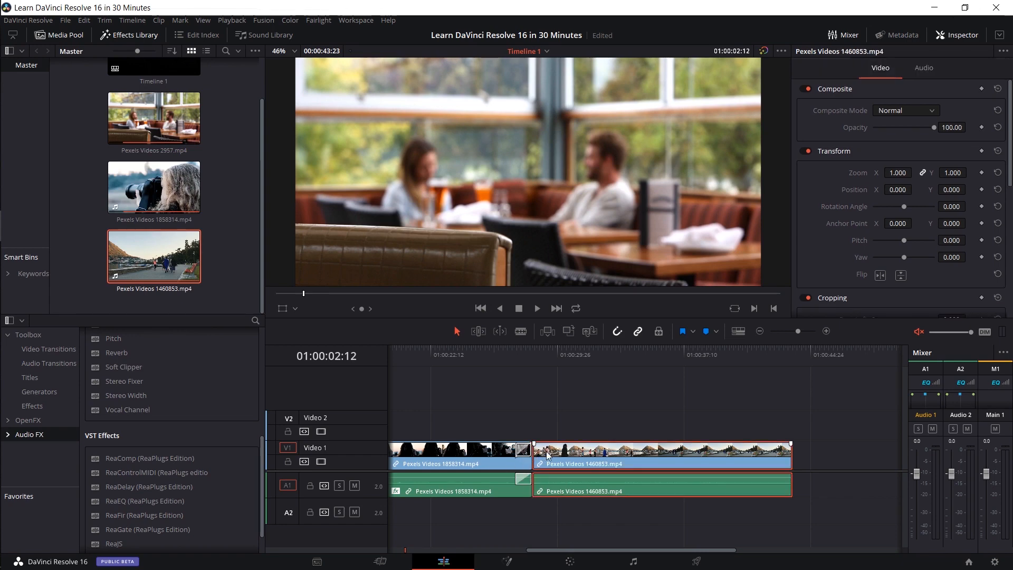
{"action": "left_click", "coordinate": [616, 331]}
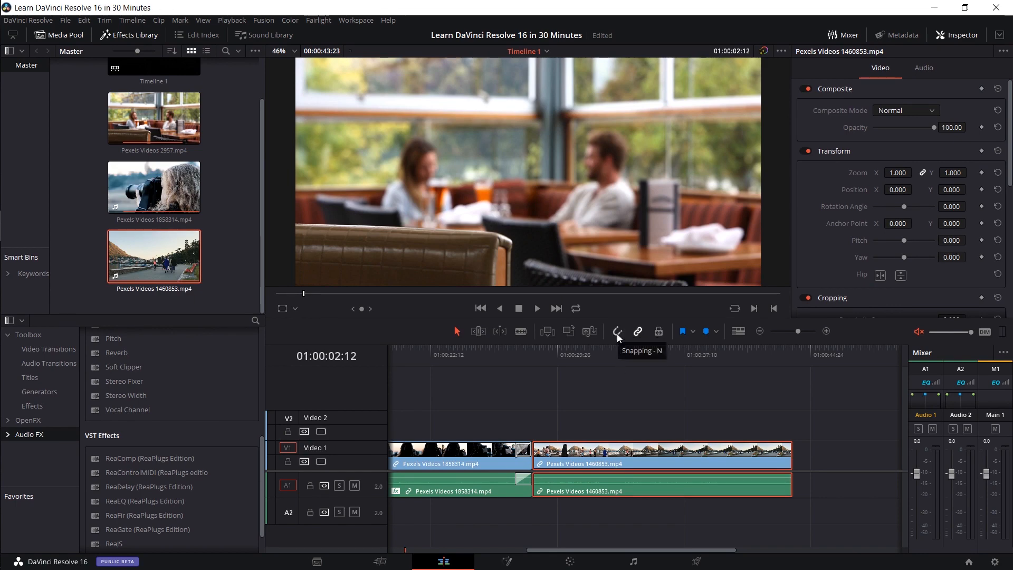
{"action": "left_click", "coordinate": [616, 334]}
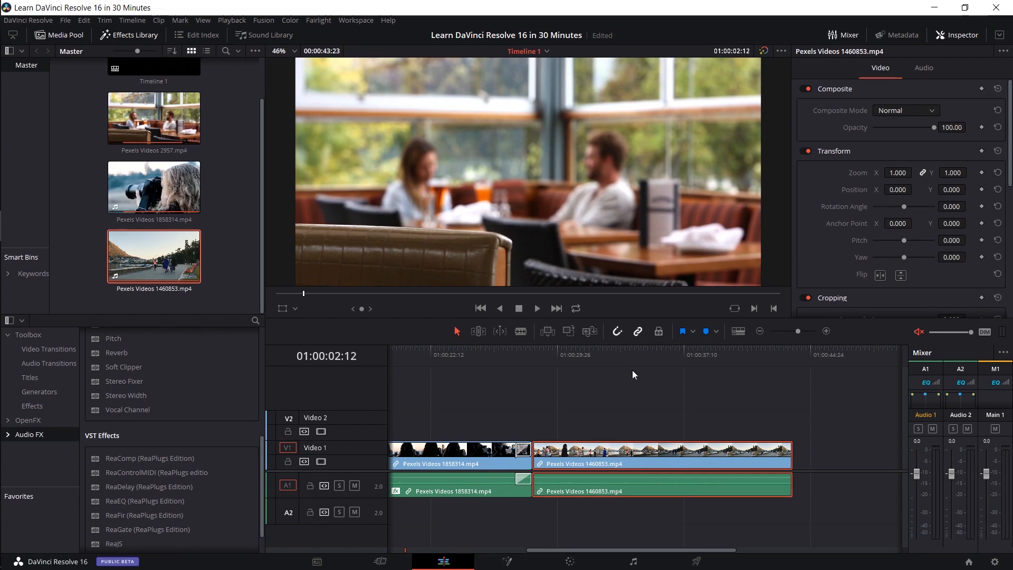
- Place the playhead at 01:00:28:12, activate Trim Edit mode, and check the timeline on the Cut page before returning to Edit
{"action": "left_click", "coordinate": [533, 381]}
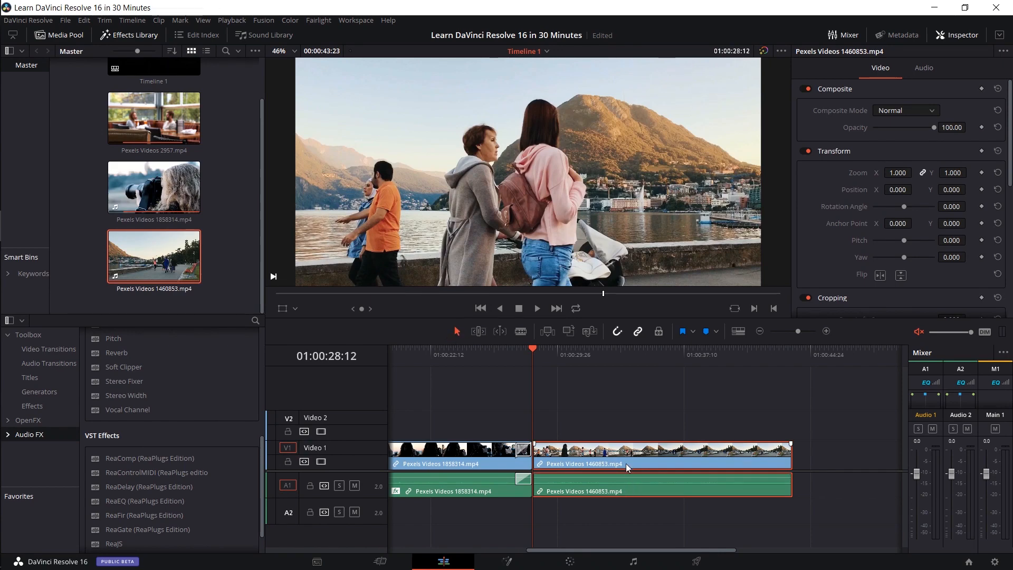
{"action": "left_click_drag", "start_coordinate": [626, 463], "coordinate": [566, 453]}
{"action": "left_click", "coordinate": [477, 331]}
{"action": "left_click", "coordinate": [380, 561]}
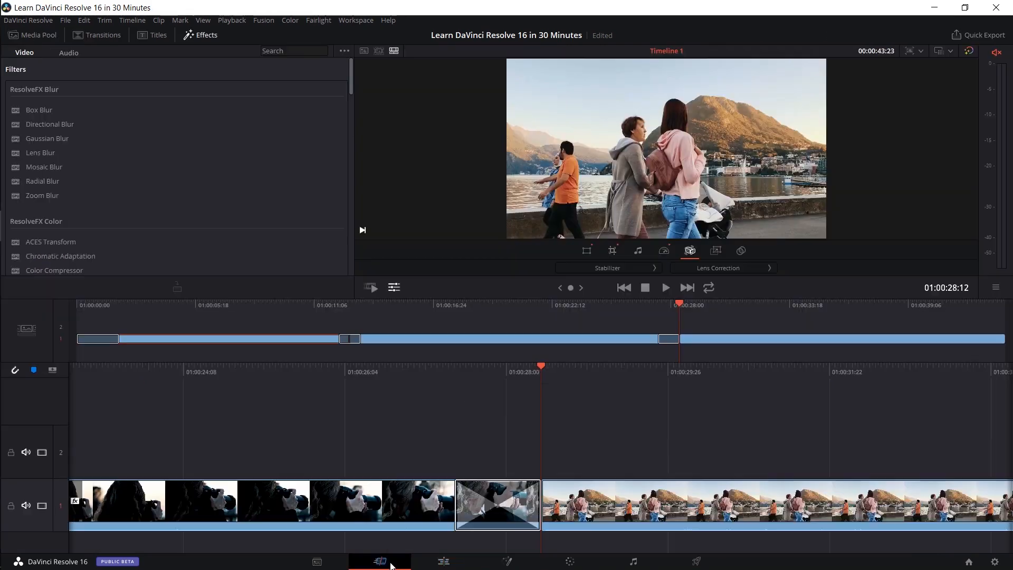
{"action": "left_click", "coordinate": [443, 560]}
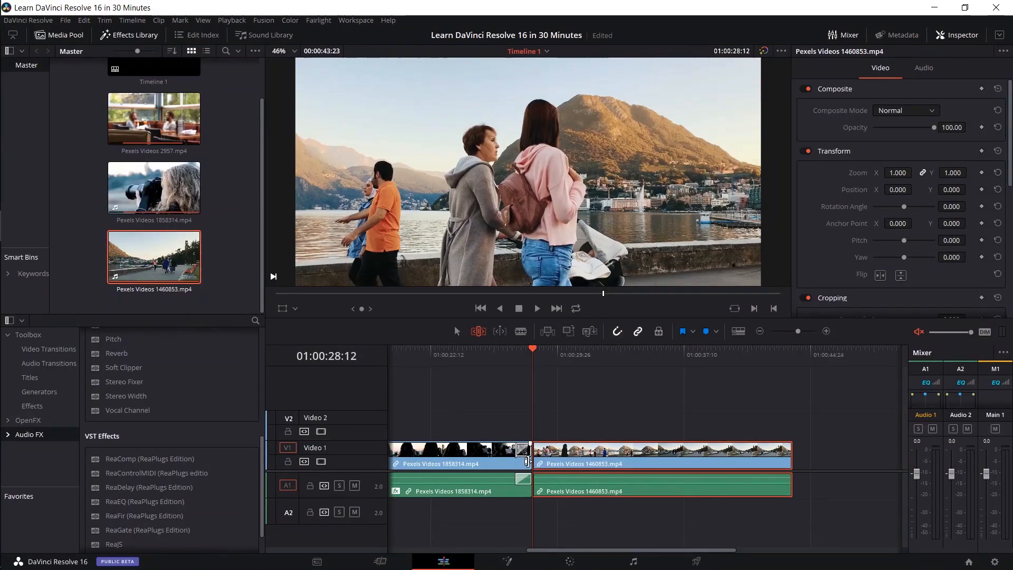
- Ripple-trim about 1 second 12 frames off the start of the Pexels Videos 1460853.mp4 clip and slip its footage within the same span
{"action": "left_click", "coordinate": [537, 453]}
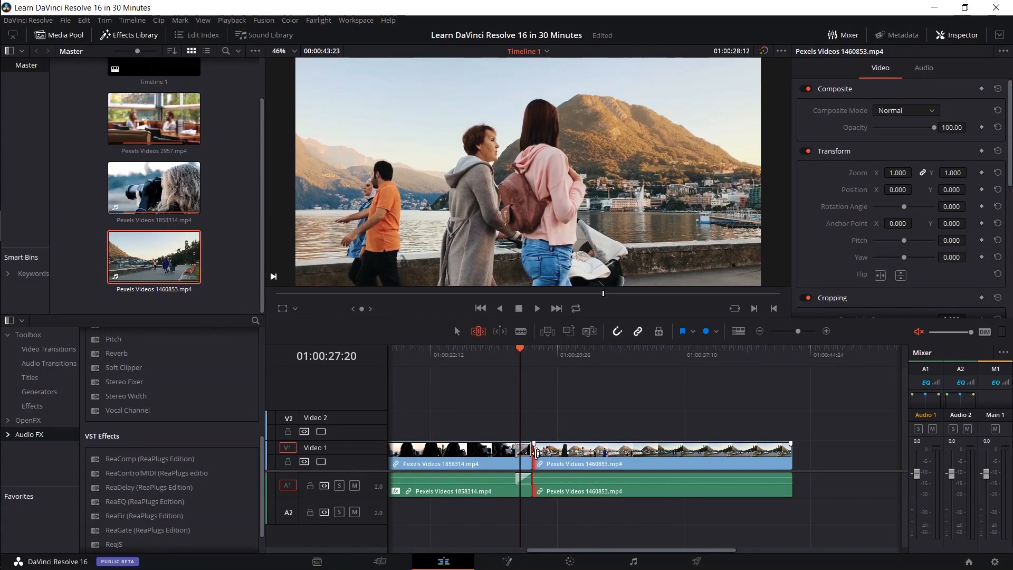
{"action": "left_click_drag", "start_coordinate": [537, 453], "coordinate": [561, 453]}
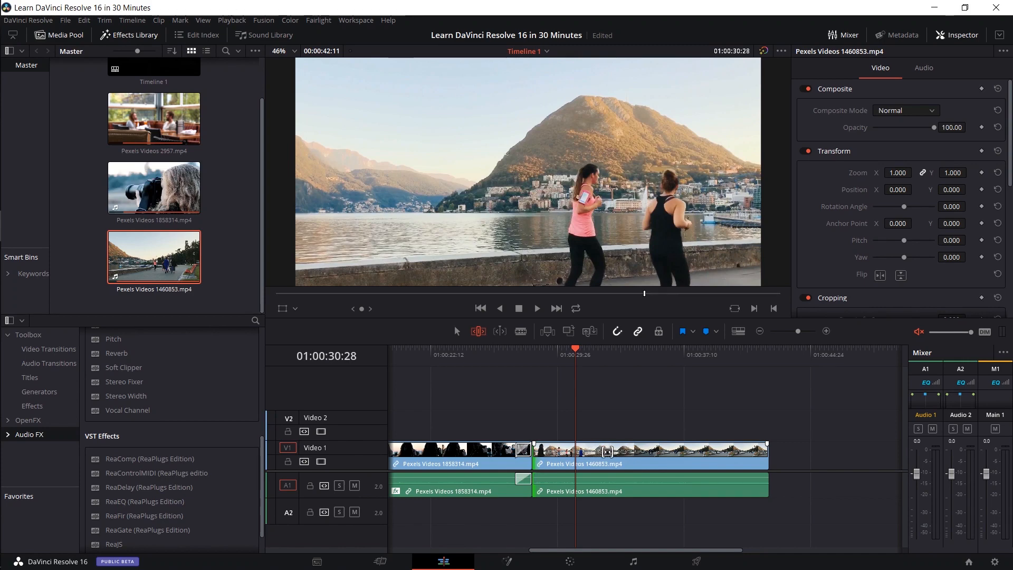
{"action": "left_click", "coordinate": [606, 453]}
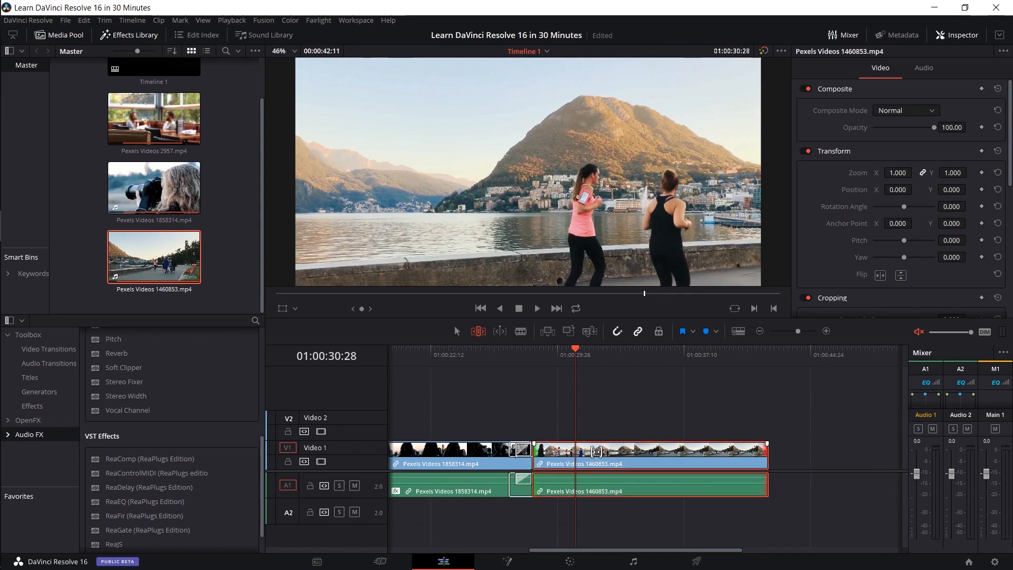
{"action": "mouse_move", "coordinate": [597, 451]}
{"action": "left_mouse_down"}
{"action": "mouse_move", "coordinate": [639, 450]}
{"action": "mouse_move", "coordinate": [615, 449]}
{"action": "left_mouse_up"}
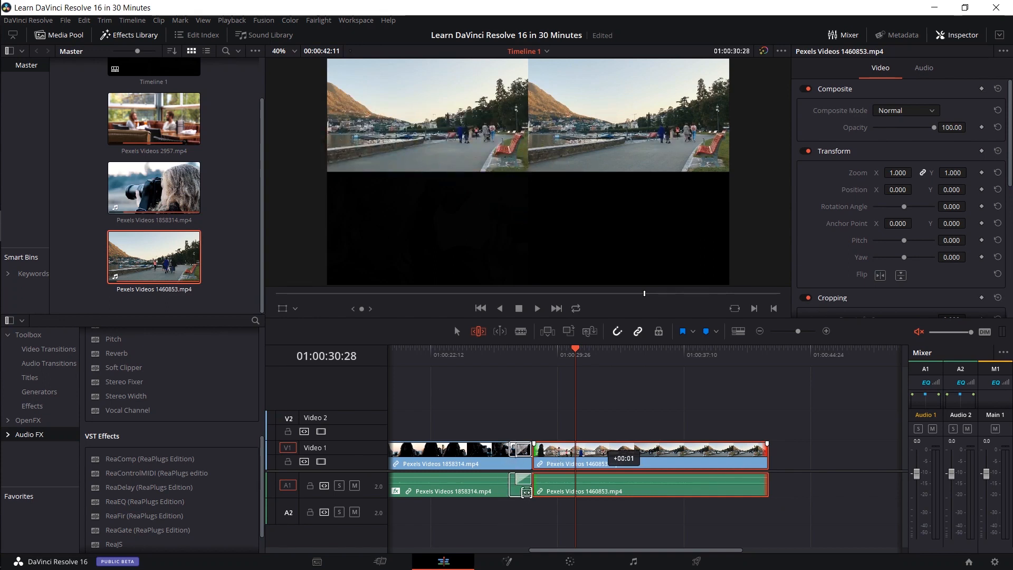
{"action": "left_click_drag", "start_coordinate": [584, 488], "coordinate": [739, 462]}
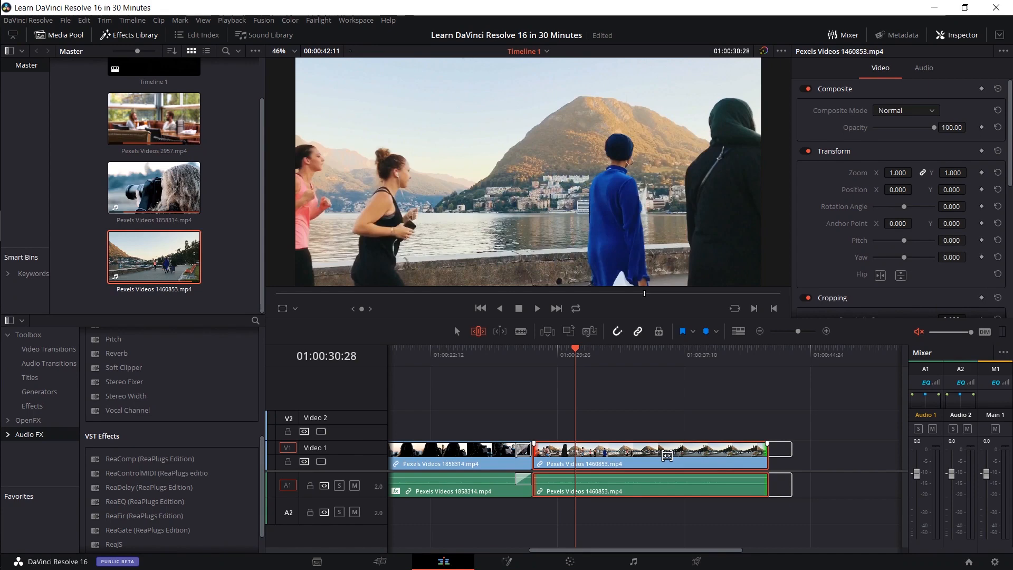
{"action": "mouse_move", "coordinate": [635, 465]}
{"action": "left_mouse_down"}
{"action": "mouse_move", "coordinate": [594, 463]}
{"action": "mouse_move", "coordinate": [647, 458]}
{"action": "left_mouse_up"}
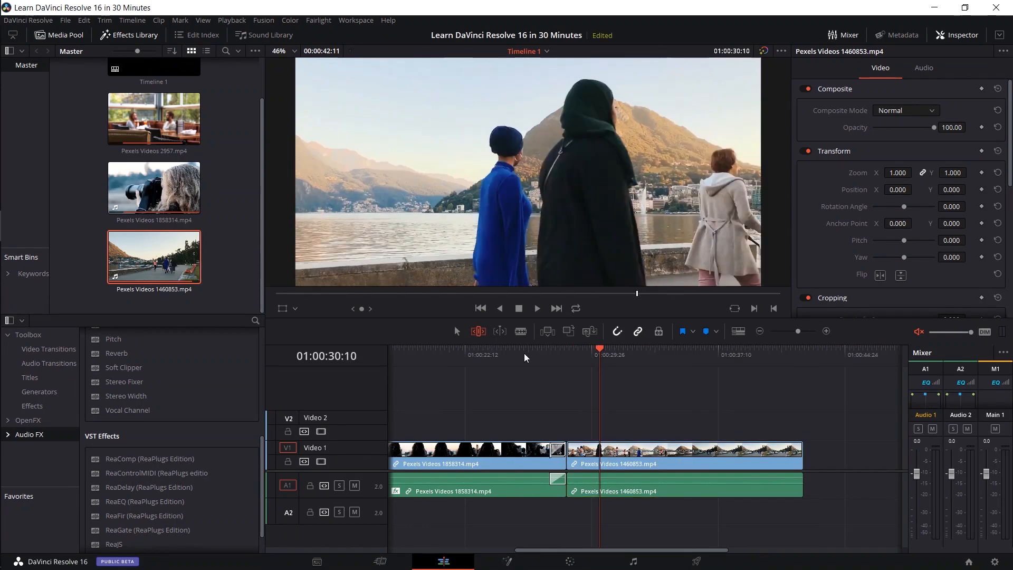
- Return to Selection mode, try splitting the Pexels Videos 1460853.mp4 clip at the playhead at 01:00:31:12, and undo the split
{"action": "left_click", "coordinate": [617, 357]}
{"action": "left_click", "coordinate": [457, 332]}
{"action": "key", "text": "ctrl+b"}
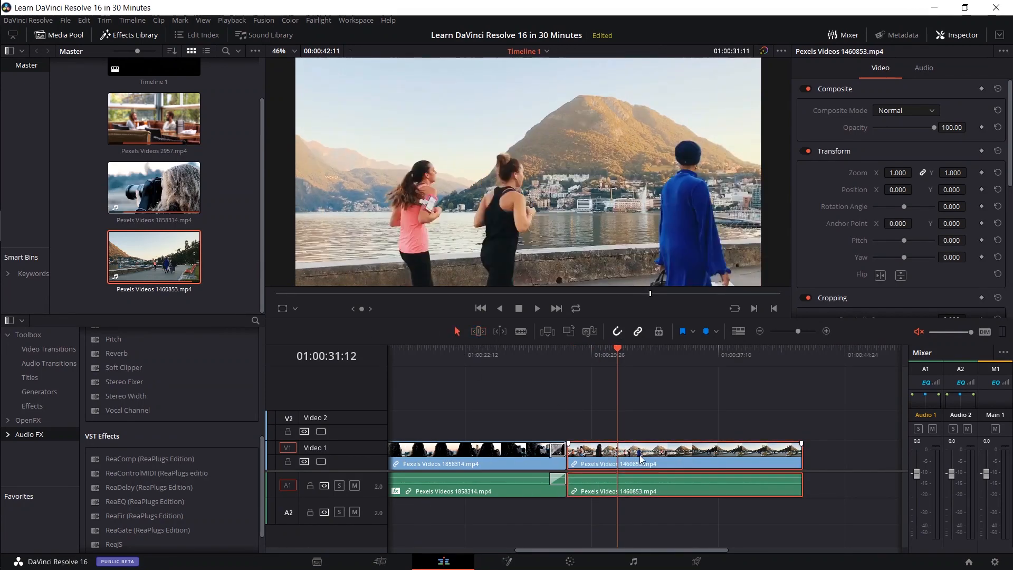
{"action": "left_click", "coordinate": [683, 360]}
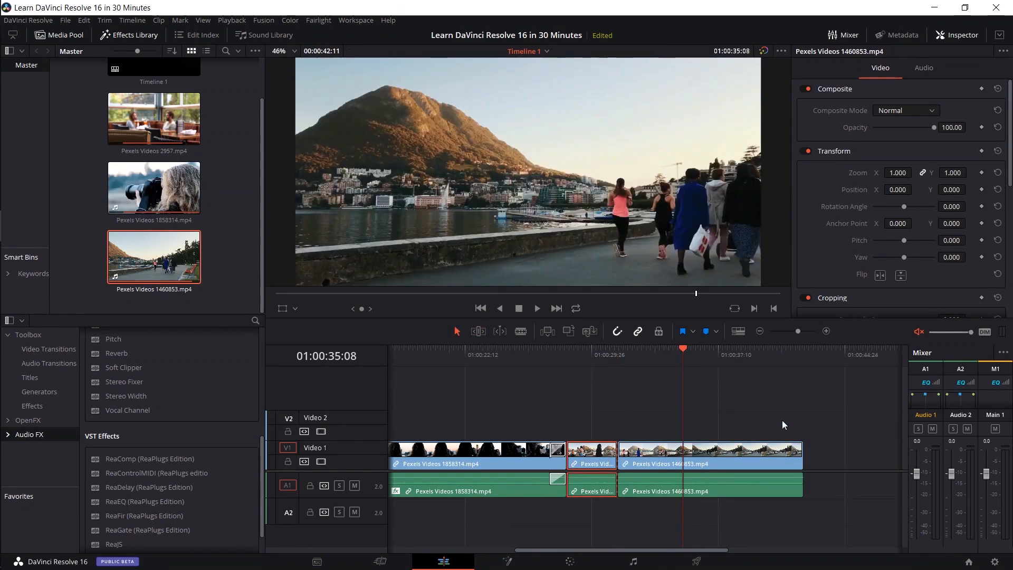
{"action": "key", "text": "ctrl+z"}
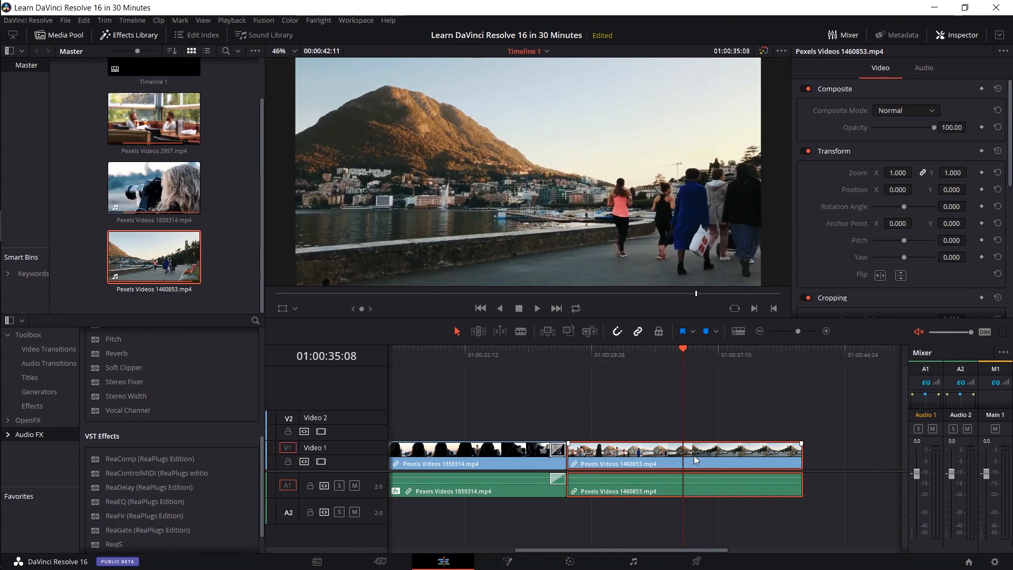
- Blade the Pexels Videos 1460853.mp4 clip at about 01:00:34:15 and once further along, and cut Pexels Videos 1858314.mp4 in two places
{"action": "left_click", "coordinate": [615, 362]}
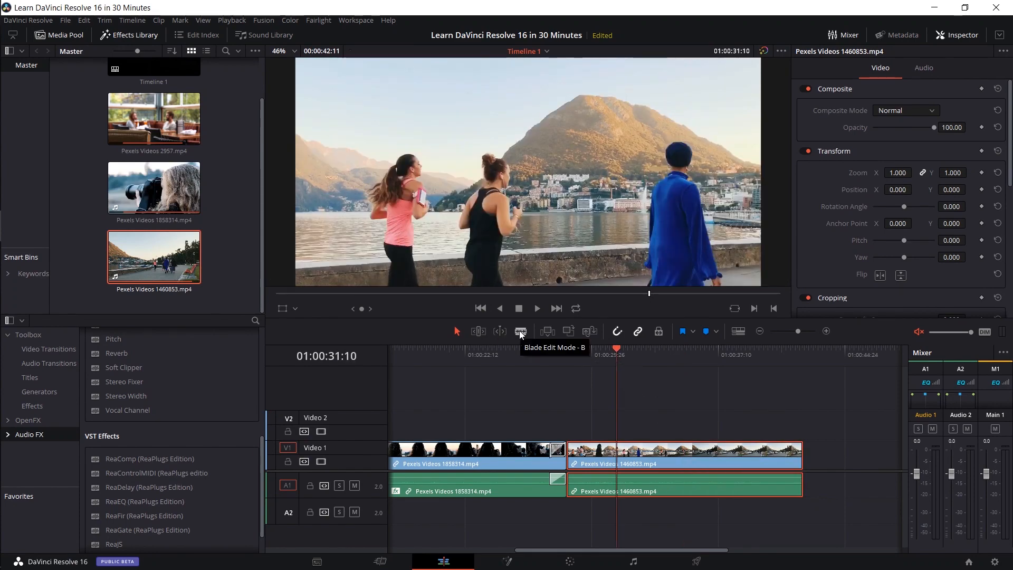
{"action": "left_click", "coordinate": [519, 330]}
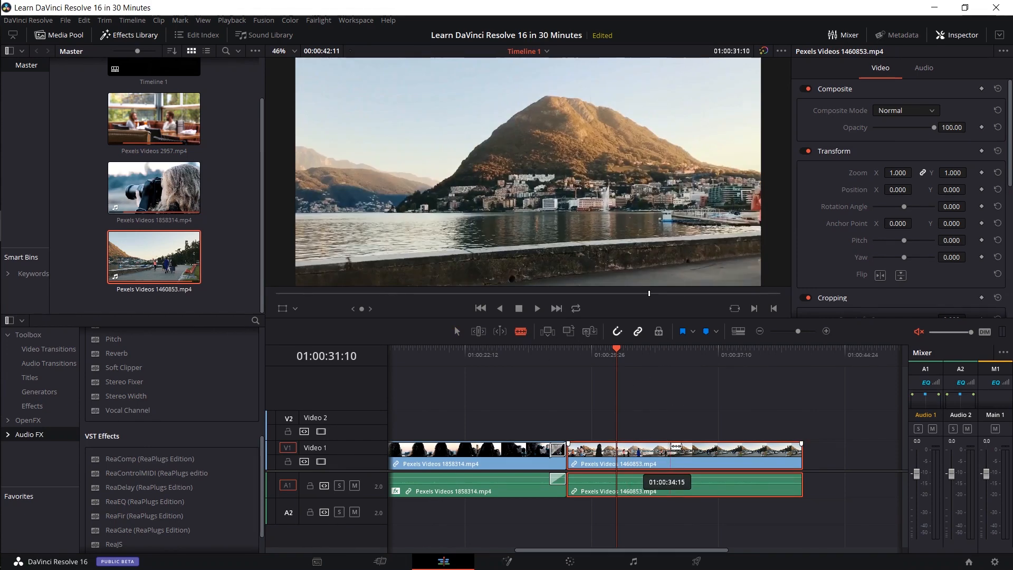
{"action": "left_click", "coordinate": [670, 454]}
{"action": "left_click", "coordinate": [740, 453]}
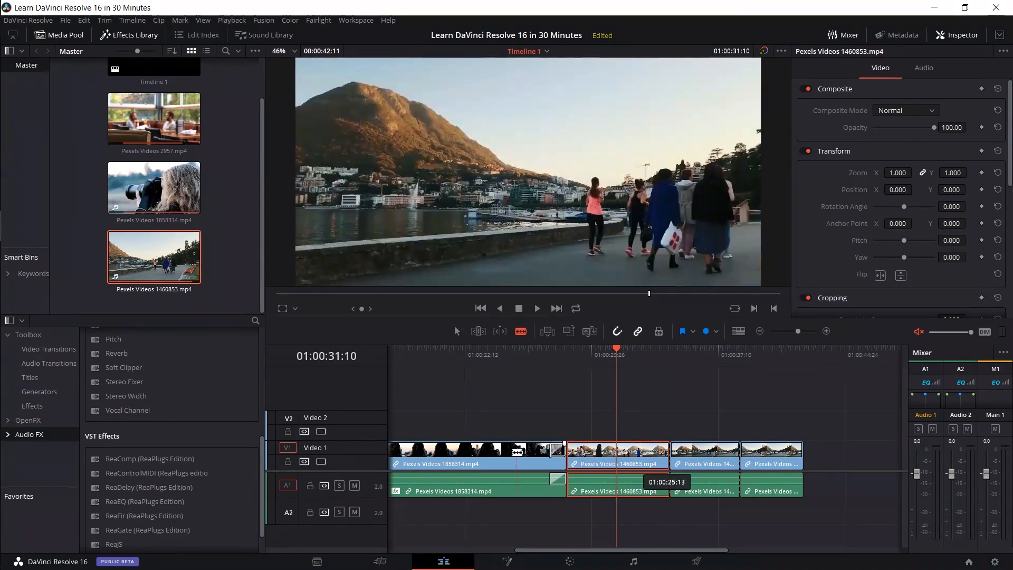
{"action": "left_click", "coordinate": [478, 448]}
{"action": "left_click", "coordinate": [424, 448]}
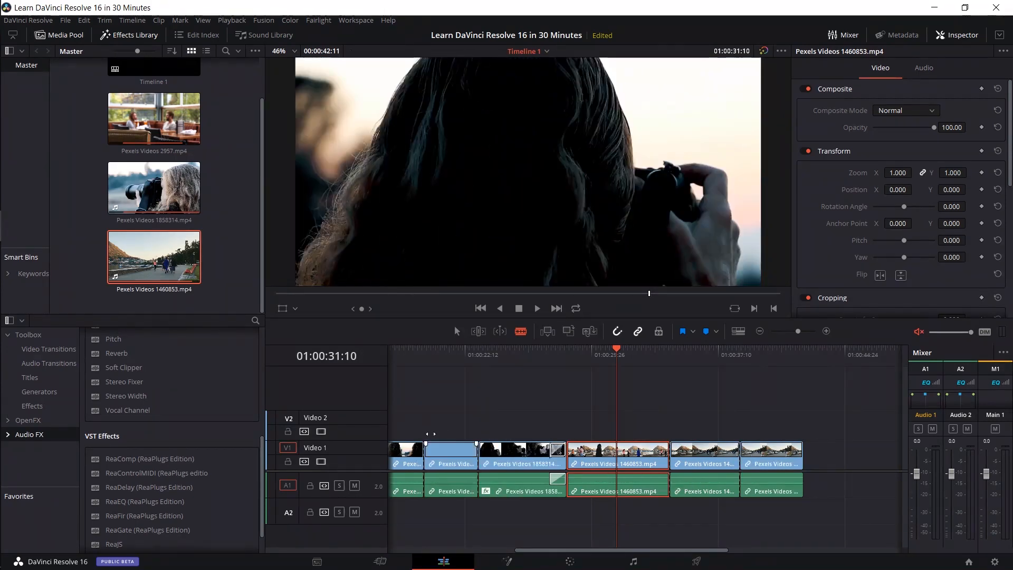
- Set the zoom of the middle Pexels Videos 1460853.mp4 segment to 2.000 and play the timeline from shortly before that segment
{"action": "key", "text": "a"}
{"action": "left_click", "coordinate": [688, 454]}
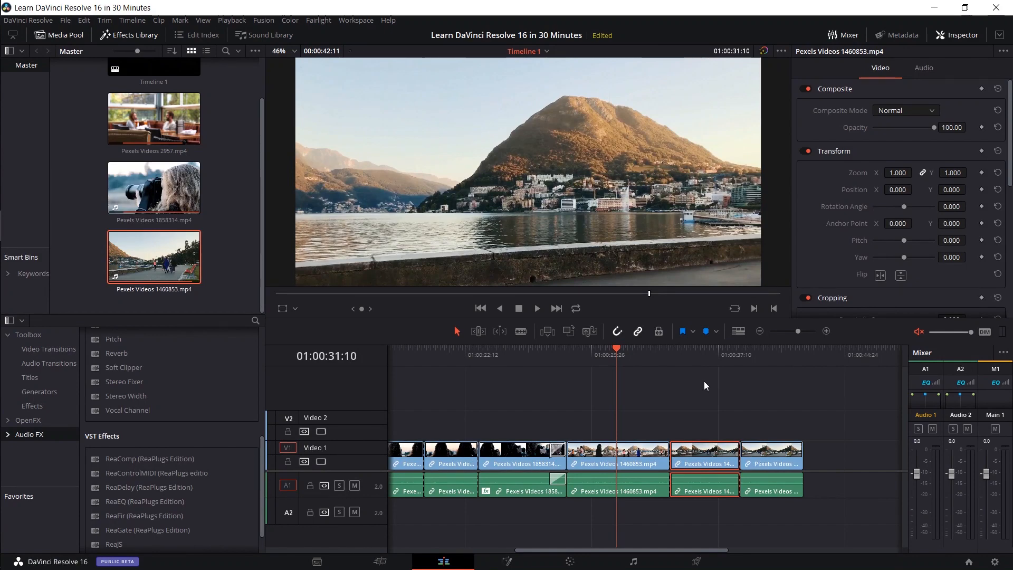
{"action": "left_click", "coordinate": [689, 361]}
{"action": "left_click", "coordinate": [691, 362]}
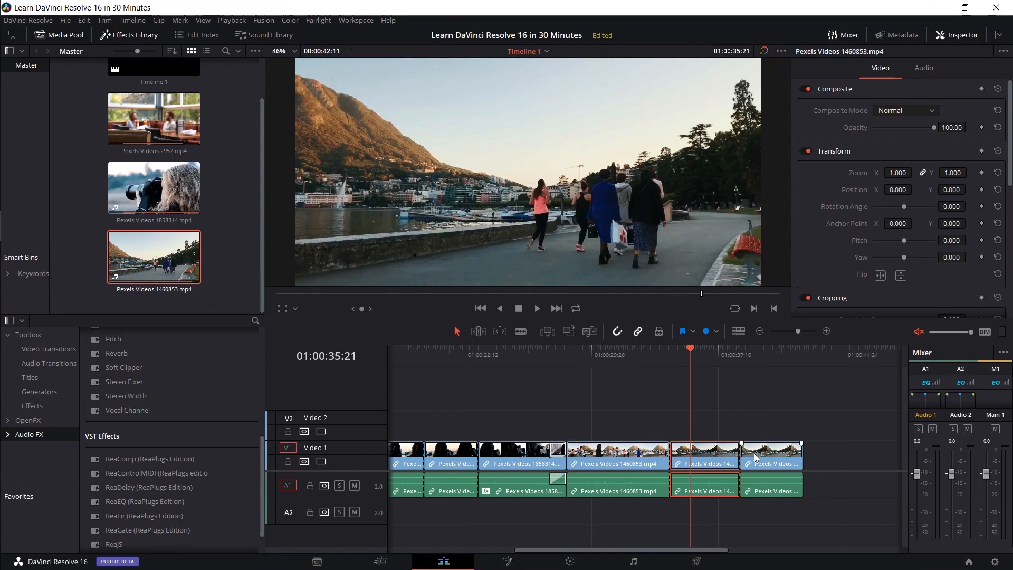
{"action": "left_click", "coordinate": [686, 357]}
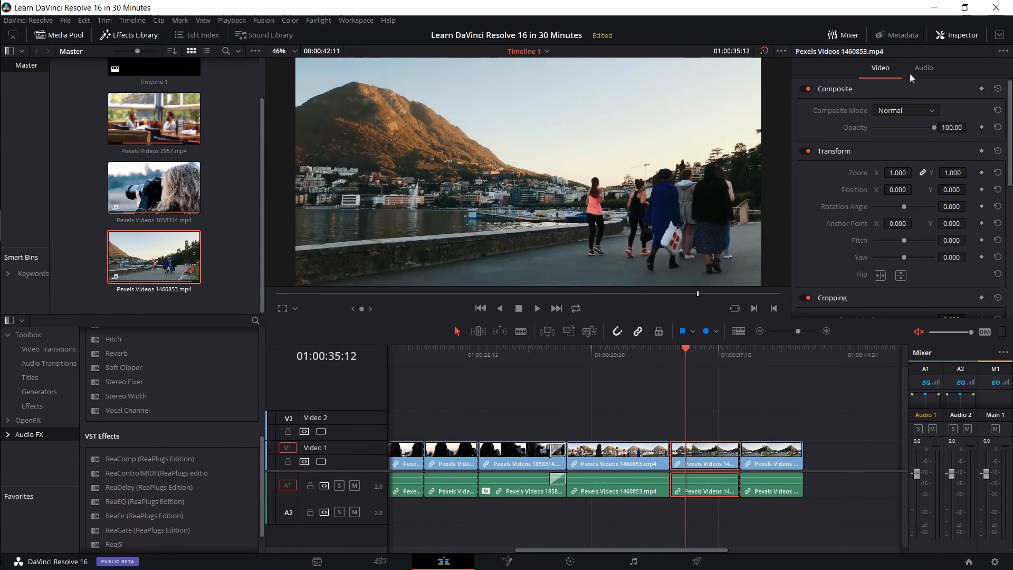
{"action": "double_click", "coordinate": [897, 173]}
{"action": "type", "text": "2"}
{"action": "key", "text": "Return"}
{"action": "left_click_drag", "start_coordinate": [676, 352], "coordinate": [643, 354]}
{"action": "key", "text": "space"}
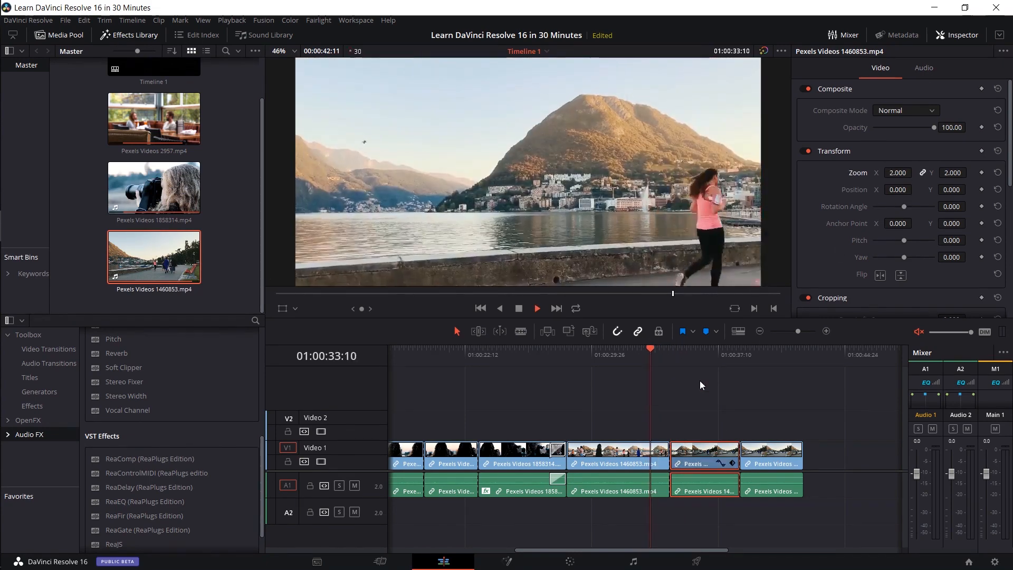